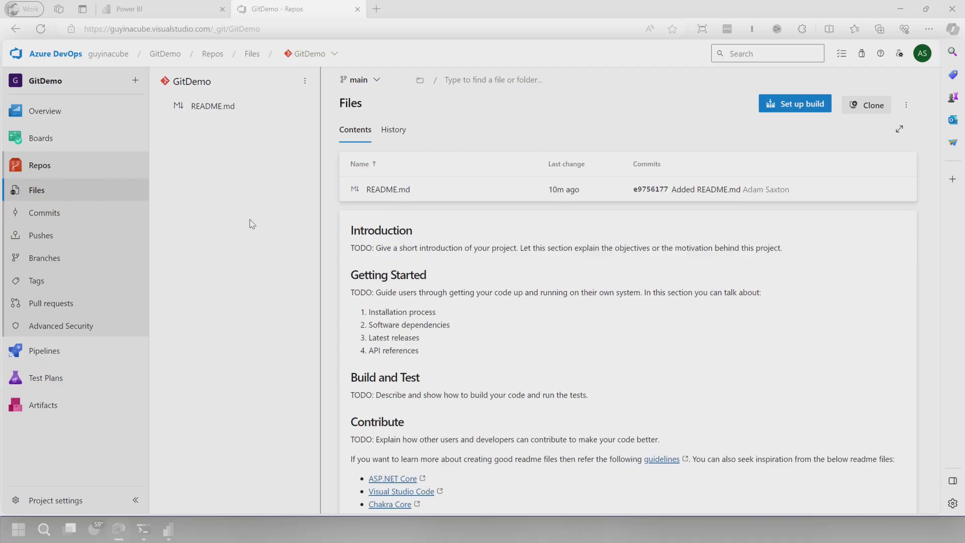
Enable the Power BI Project (.pbip) save option preview feature and return to the AdventureWorks report.
left_click(168, 529)
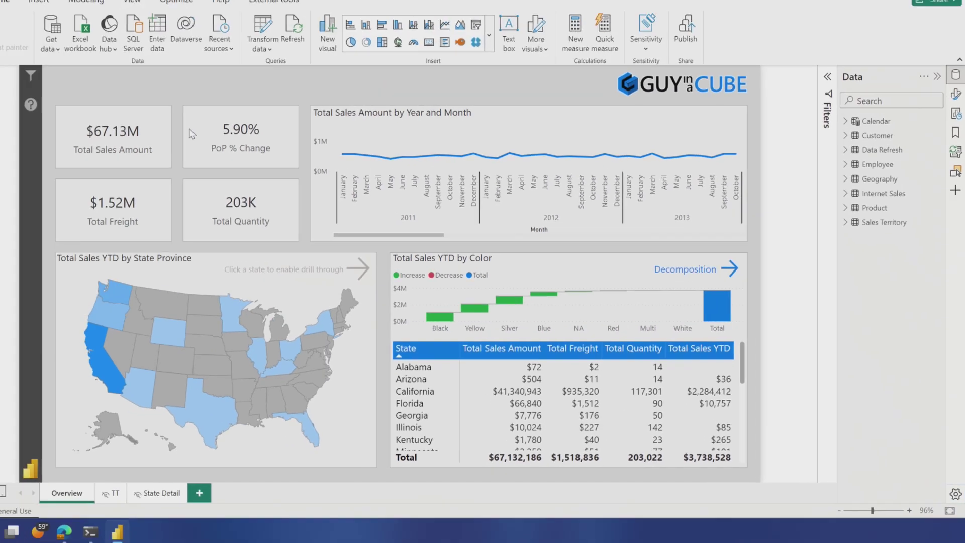
left_click(948, 501)
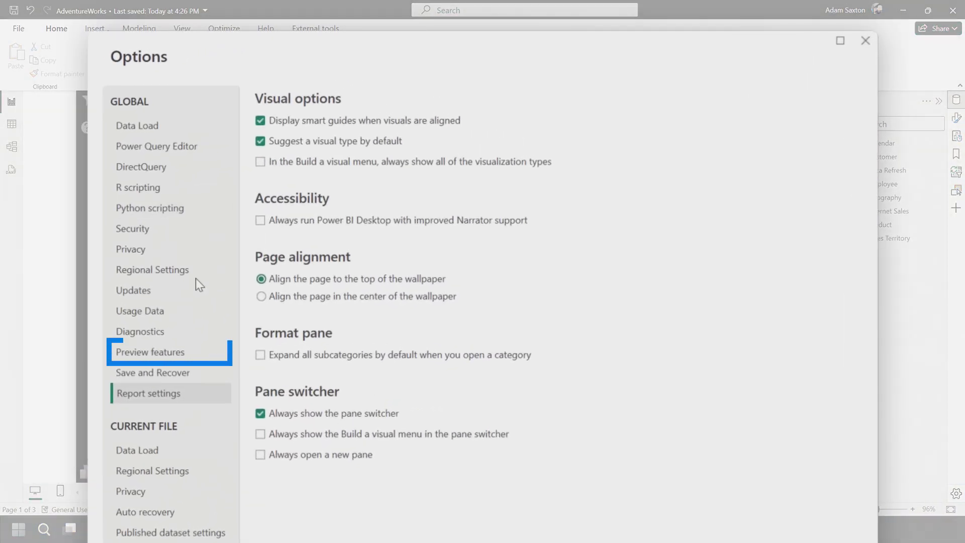
left_click(157, 356)
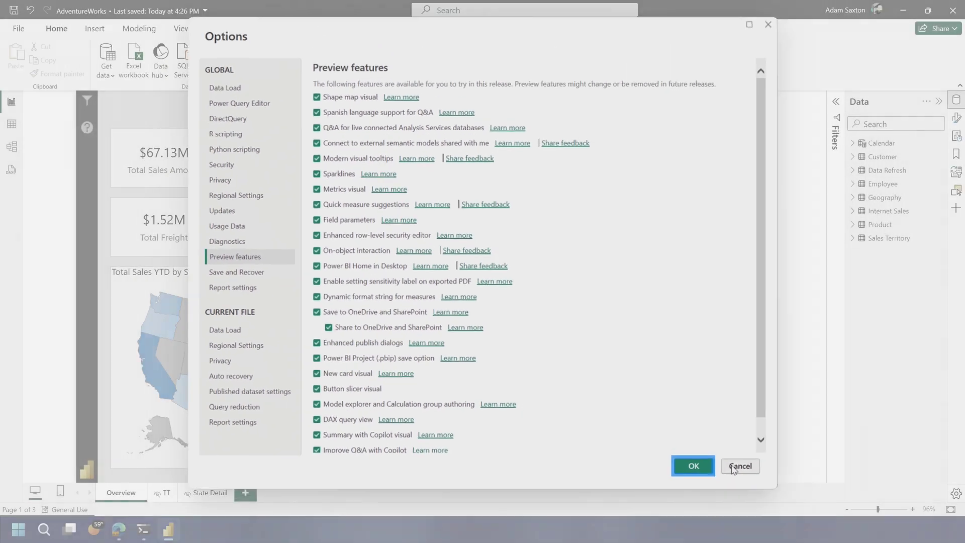
left_click(765, 499)
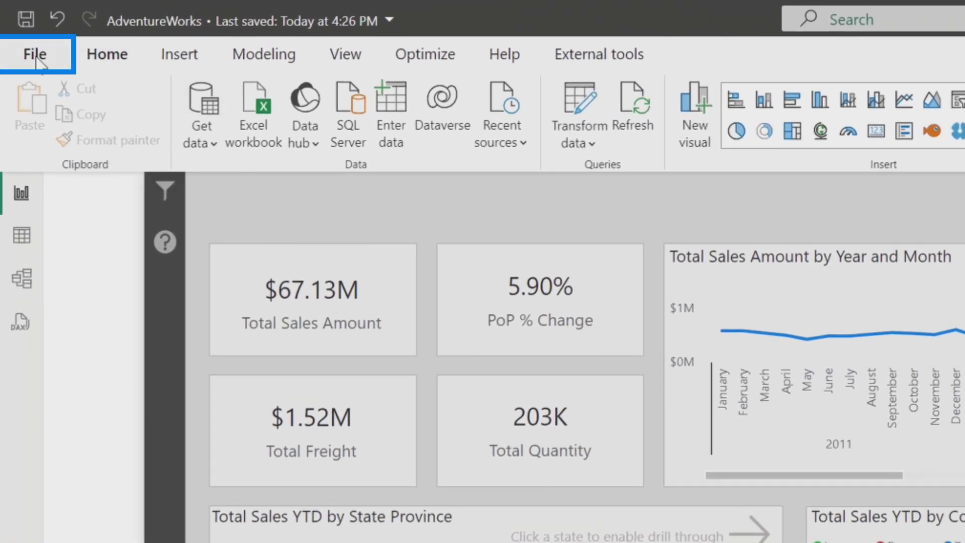
Start Save As for AdventureWorks and navigate to the D:\src\GitDemo folder.
left_click(35, 54)
left_click(134, 263)
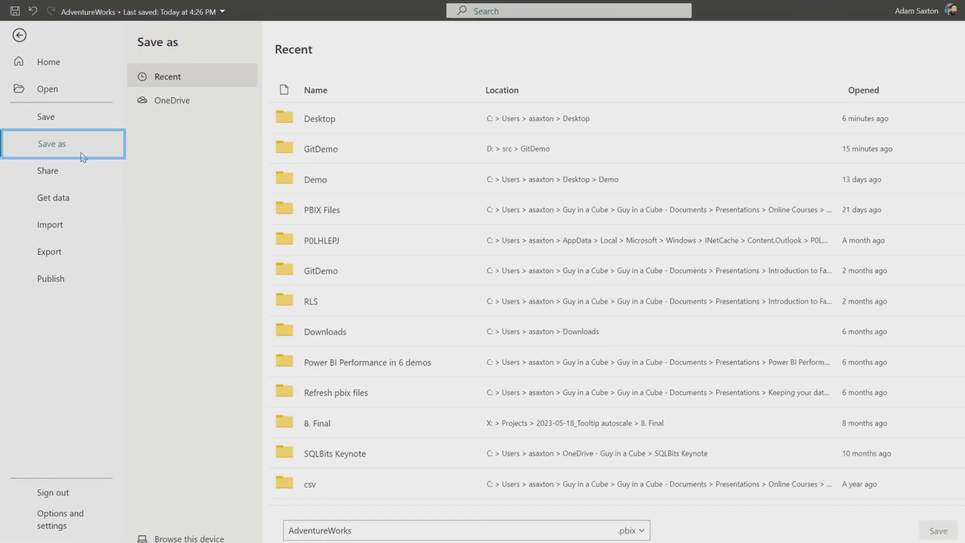
left_click(643, 531)
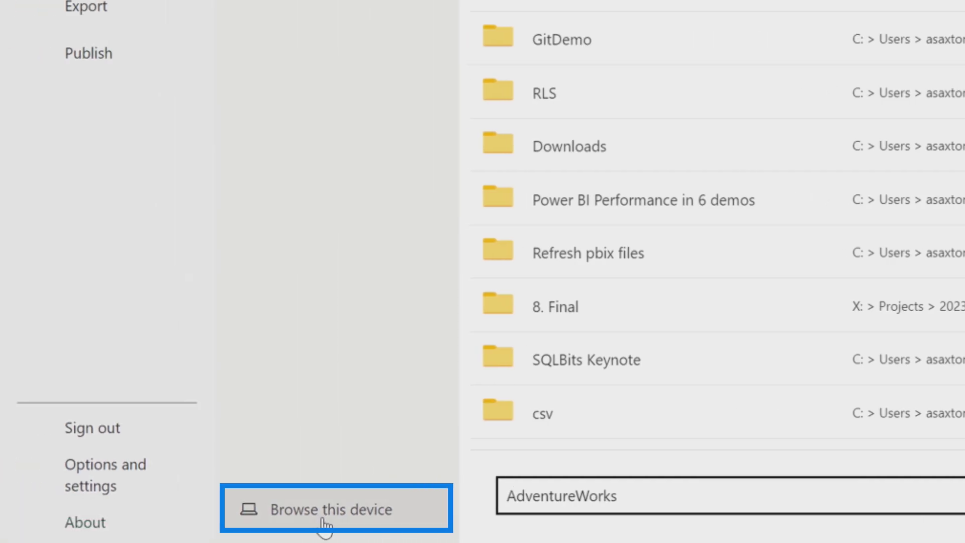
left_click(326, 523)
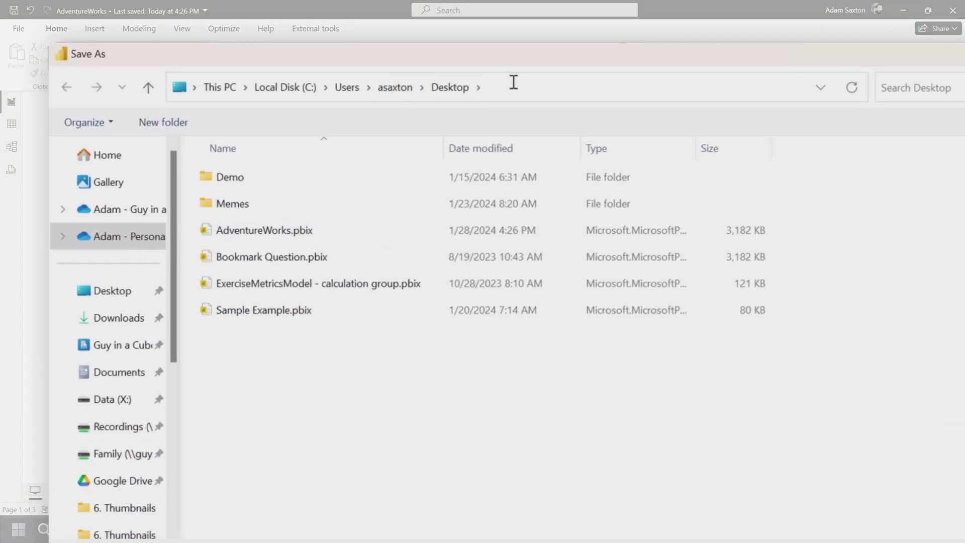
left_click(513, 82)
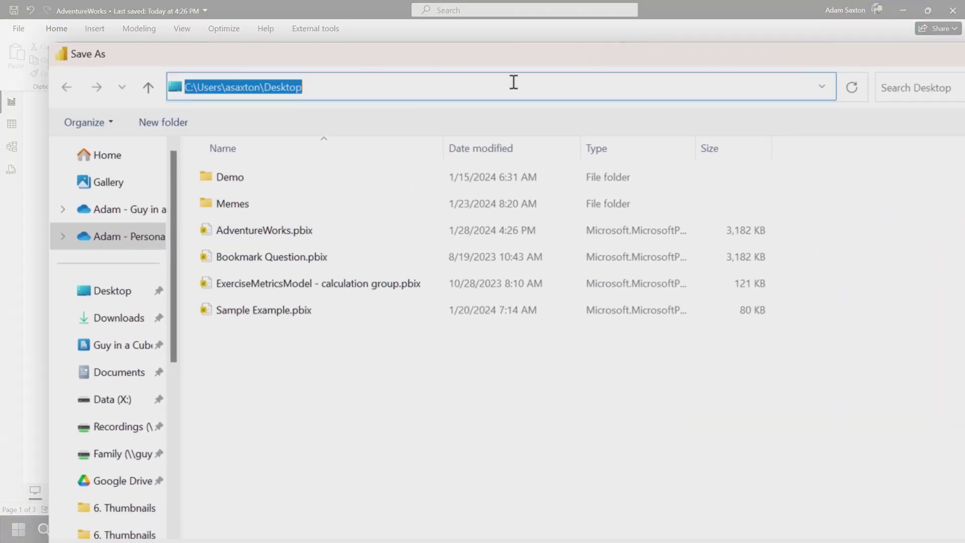
type("d:\\src\\")
key("Down")
key("Down")
key("Down")
key("Return")
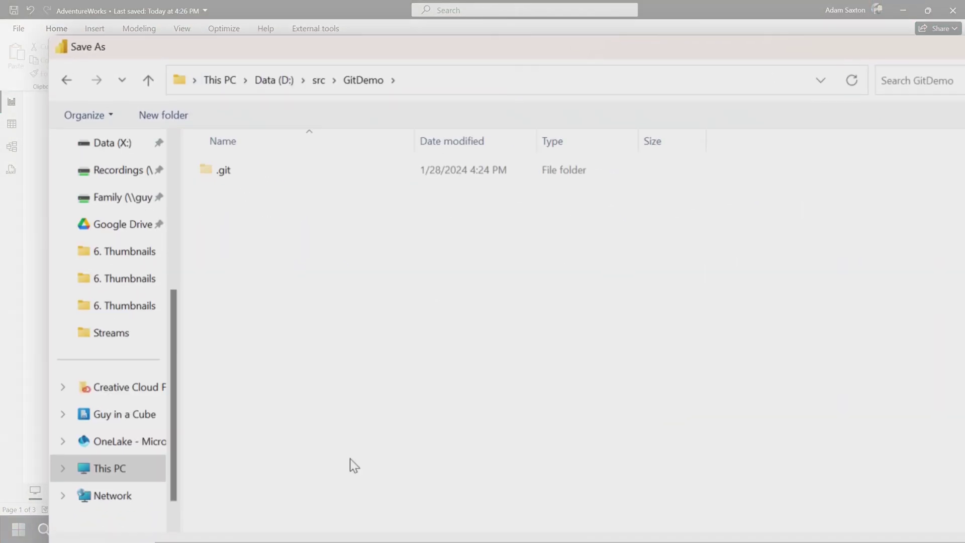
Save the report there as a Power BI project (*.pbip) file.
left_click(237, 455)
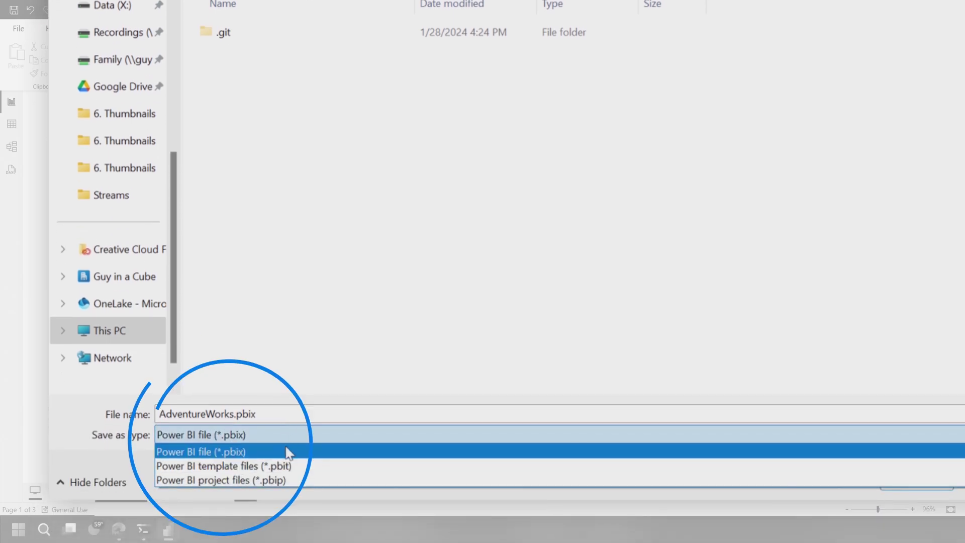
left_click(260, 481)
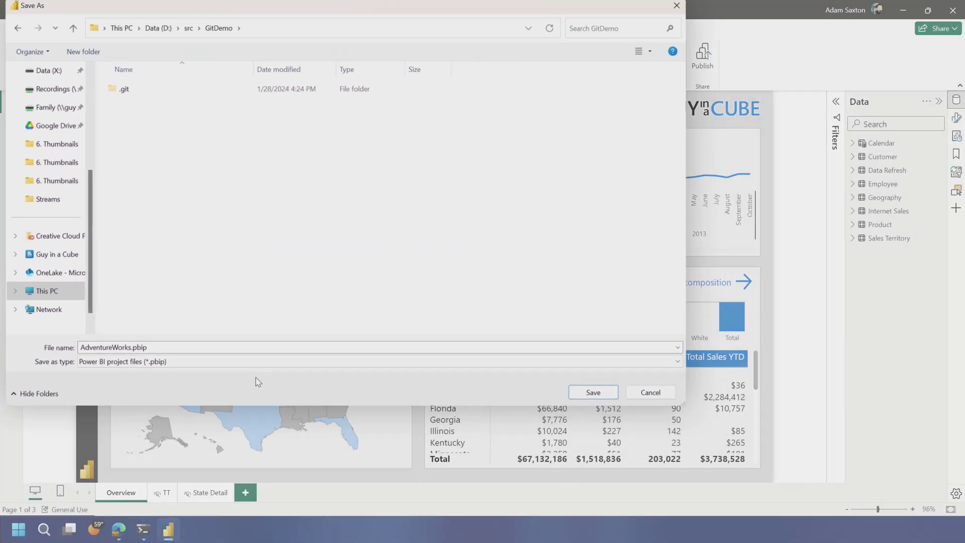
key("Return")
left_click(597, 392)
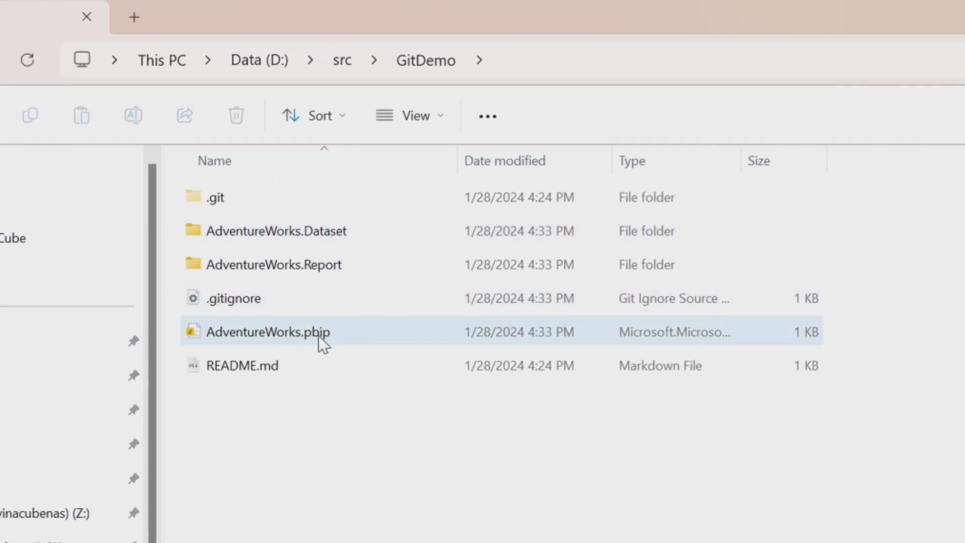
Look over the GitDemo project items and open AdventureWorks.Report to view its JSON files.
left_click(344, 331)
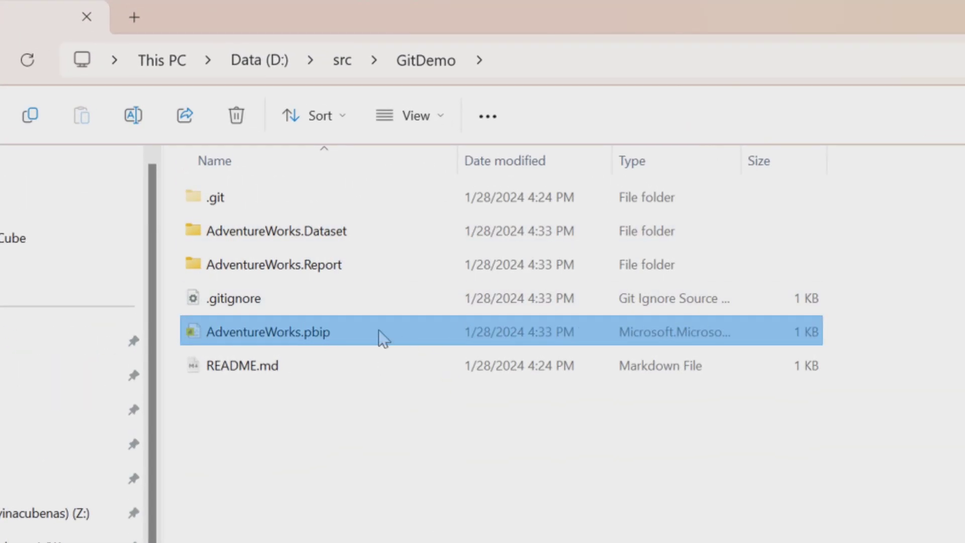
key("Up")
key("Up")
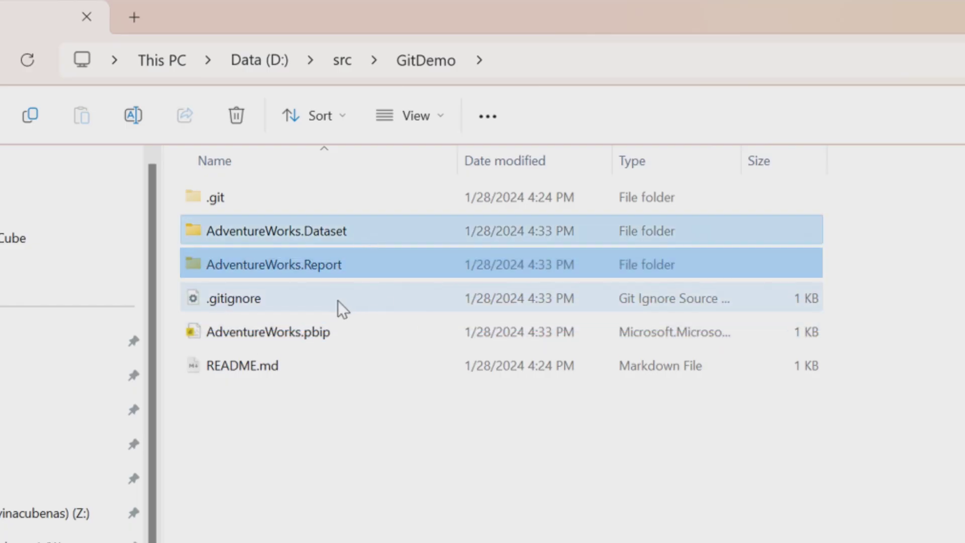
key("Up")
mouse_move(311, 270)
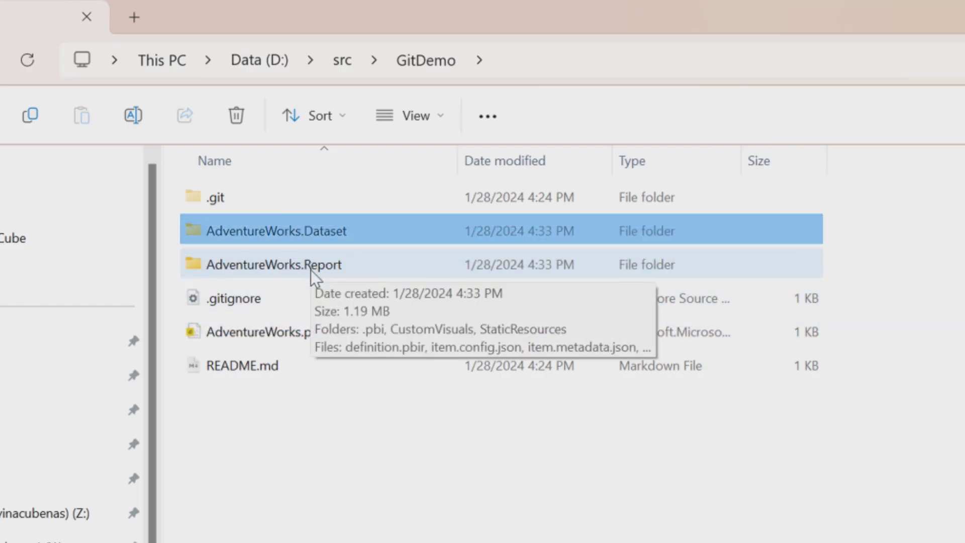
double_click(317, 263)
key("Down")
key("Down")
key("Down")
key("Down")
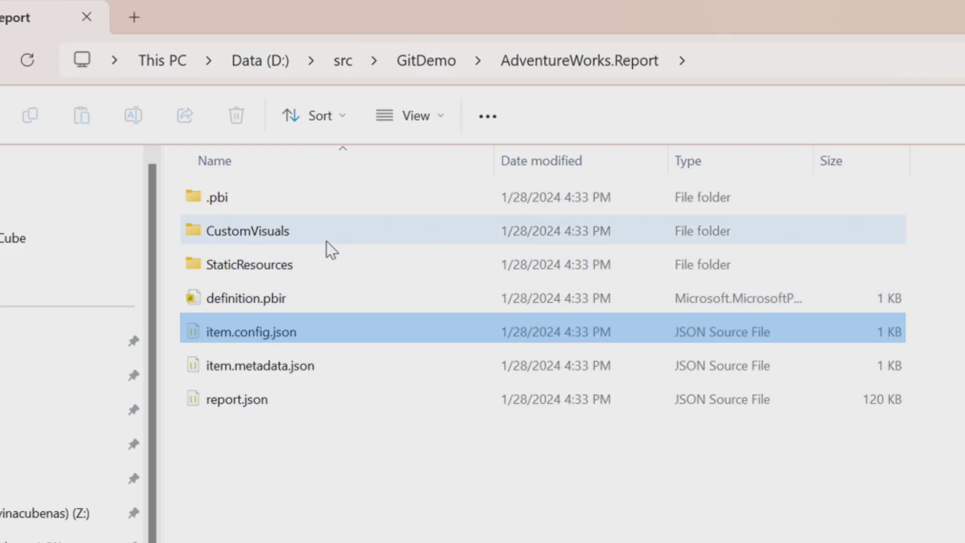
key("shift+Down")
key("shift+Down")
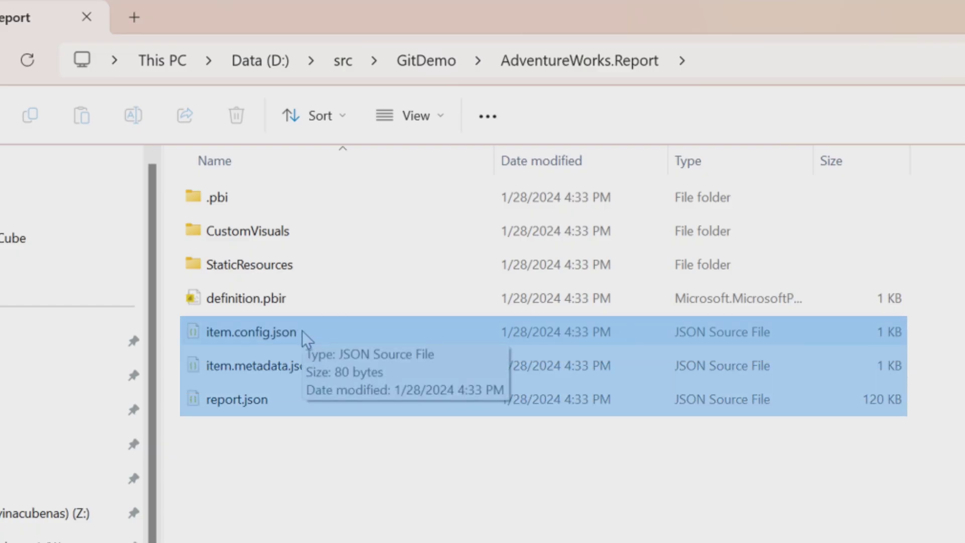
left_click(345, 517)
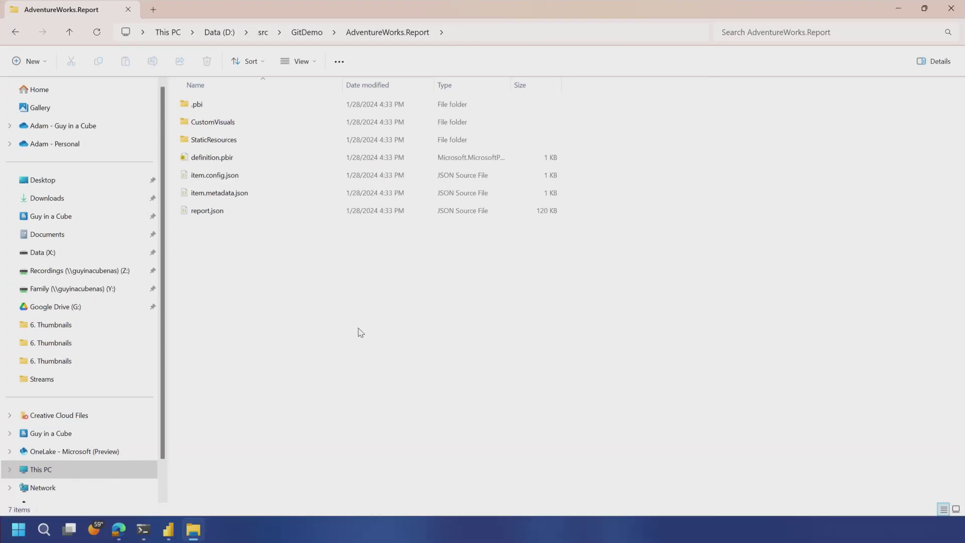
Refresh the Azure DevOps Files page, still showing only README.md, and open a PowerShell terminal.
key("alt+Tab")
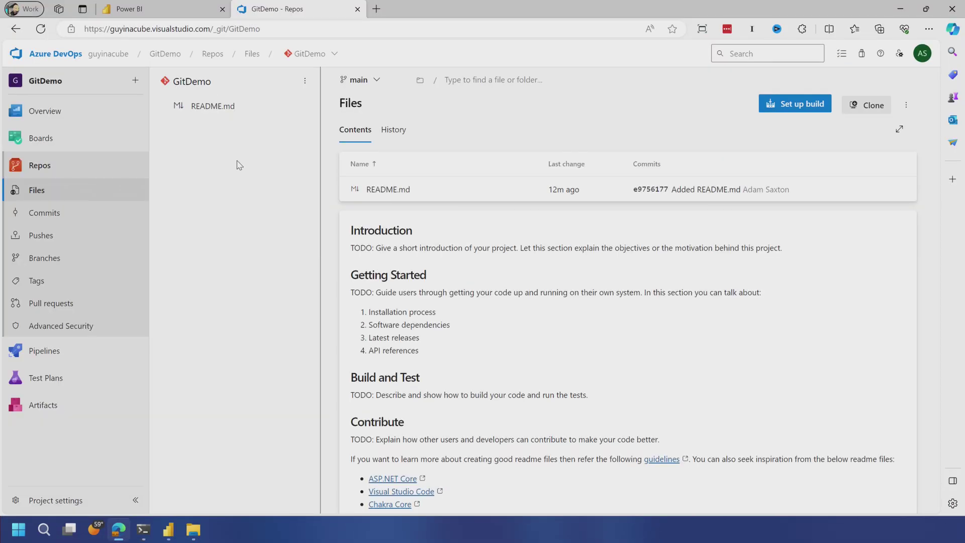
key("F5")
left_click(143, 532)
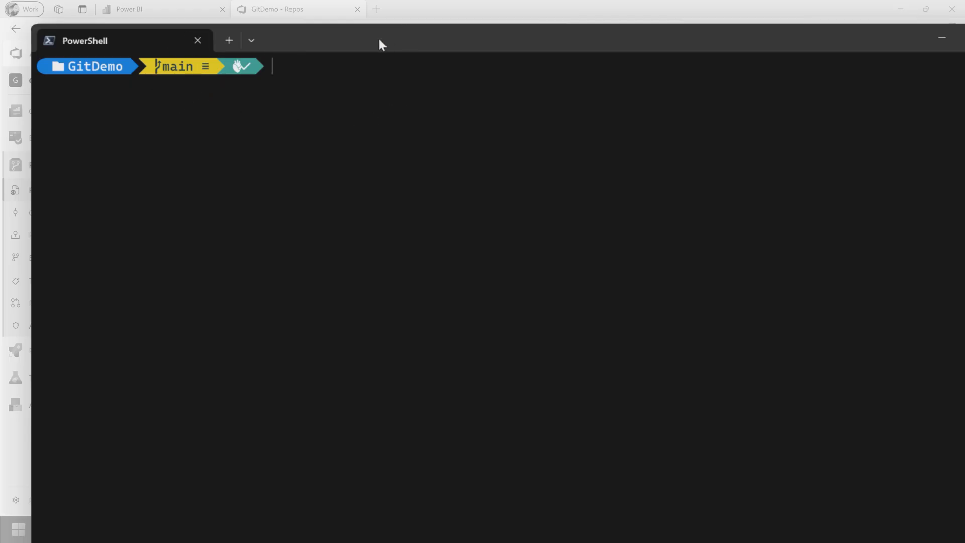
Check git status and create a new branch named 'initialfile'.
type("git statu")
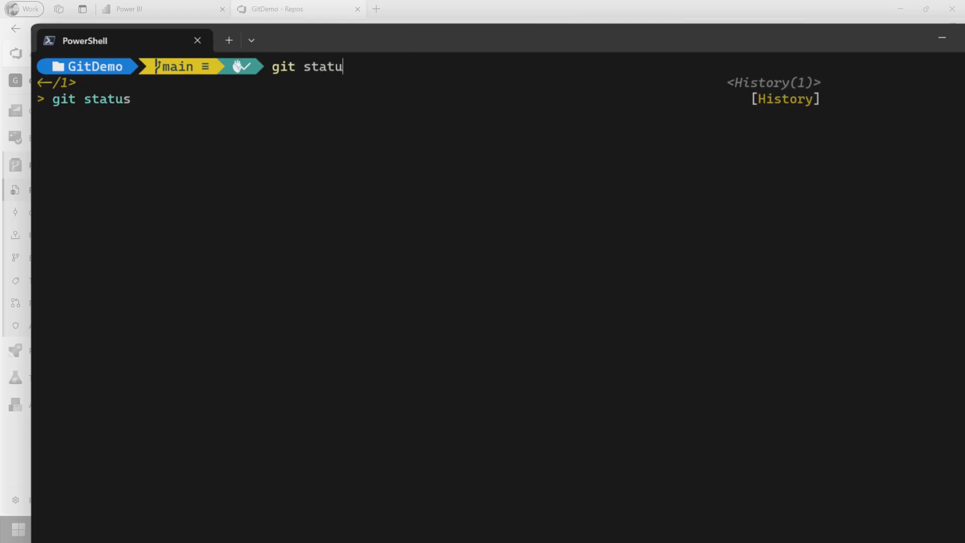
type("s")
key("Return")
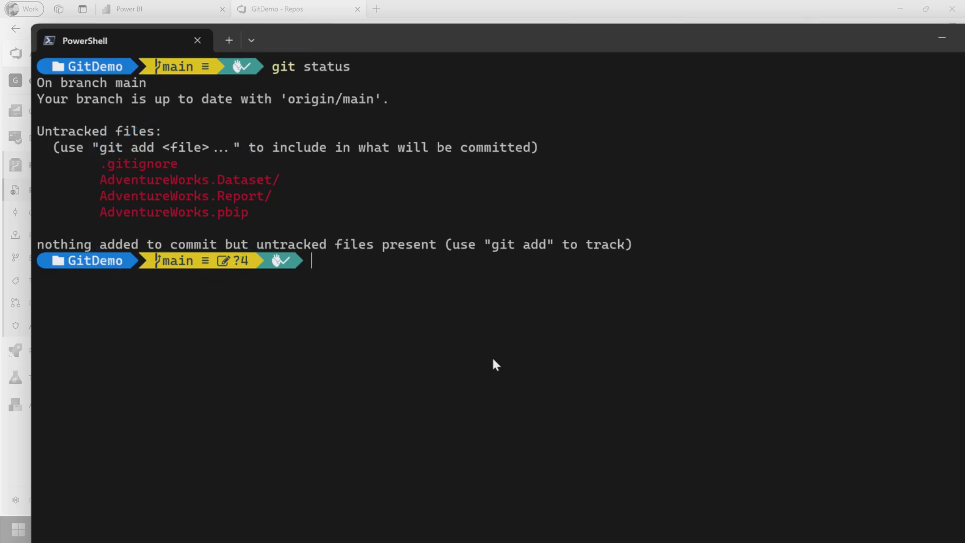
type("git checkout")
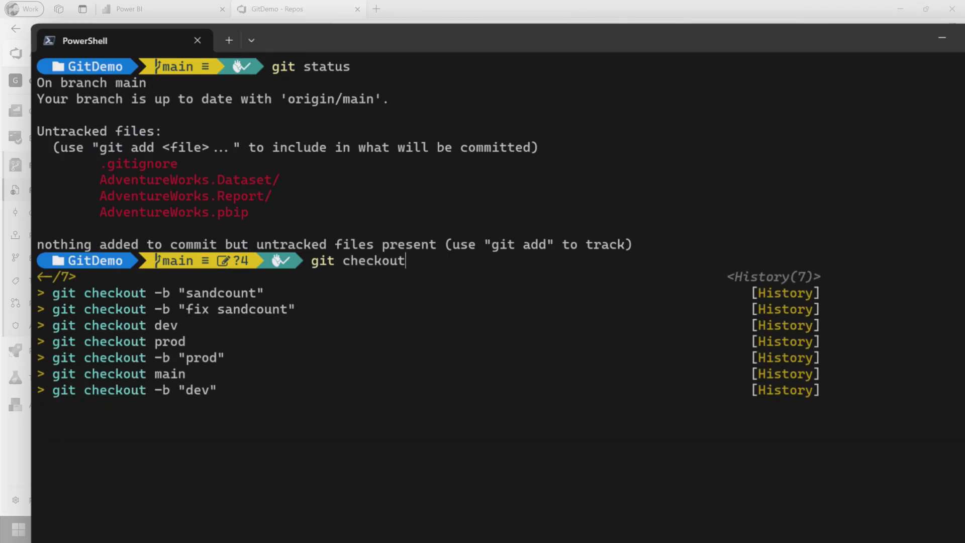
type(" -b \"initialfile")
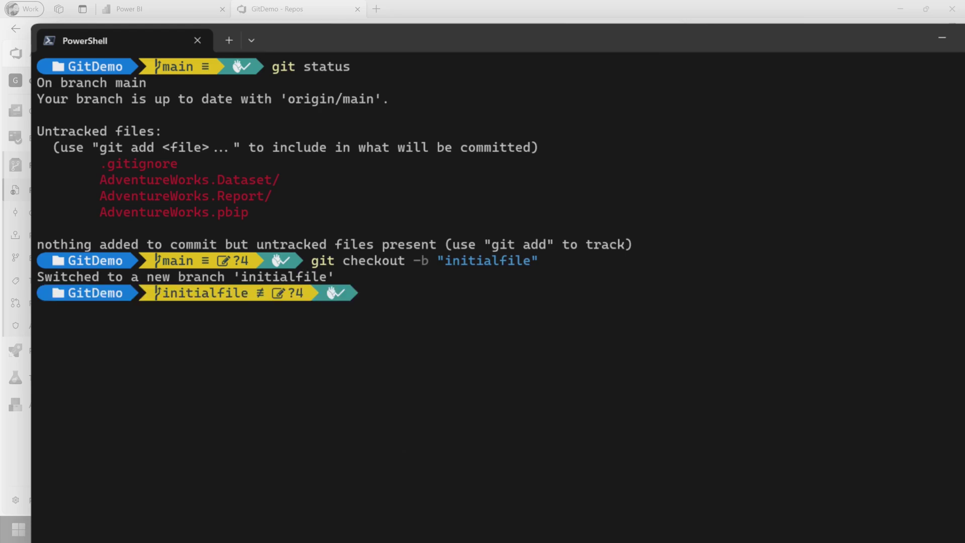
Stage all 20 project files and commit them with message 'Initial Files'.
type("git status")
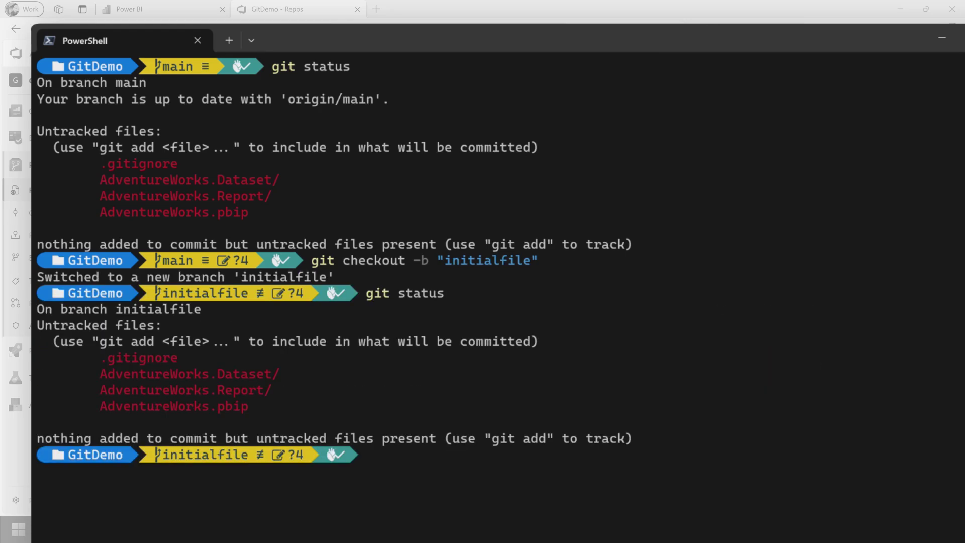
type("git add .")
key("Return")
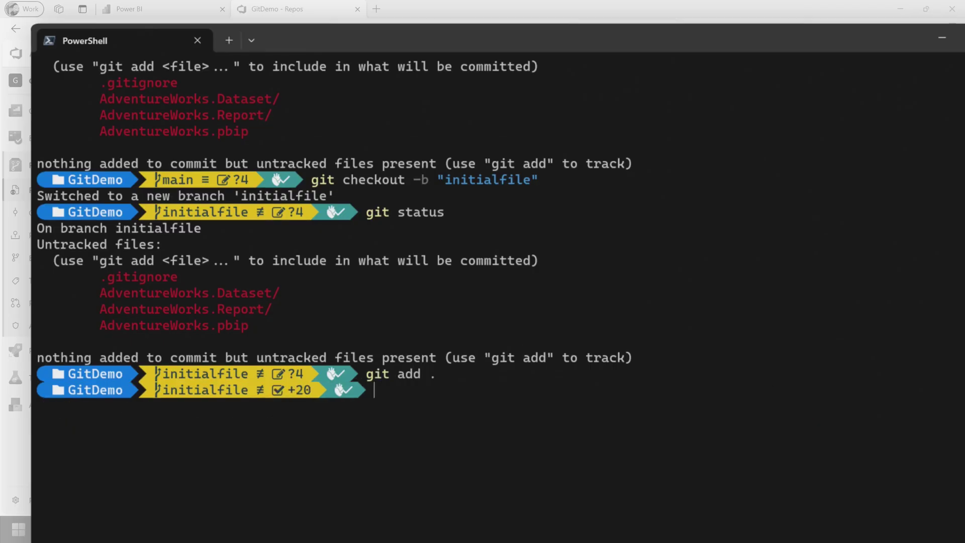
type("git commit -m ")
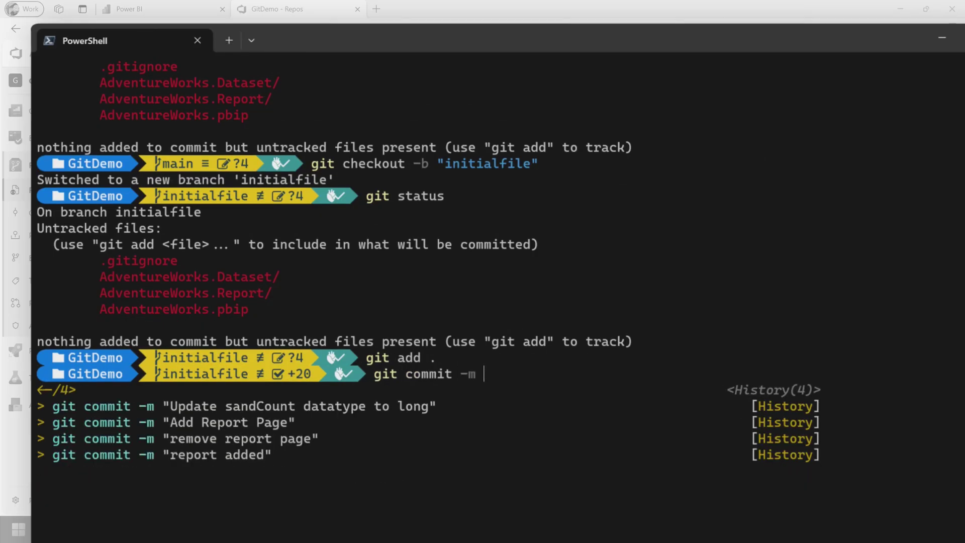
type("\"Initial Files\"")
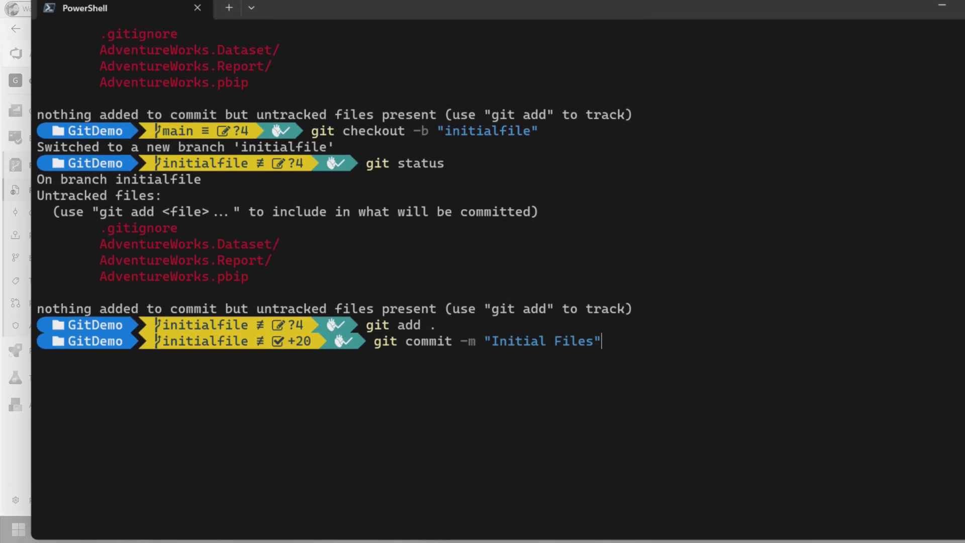
key("Return")
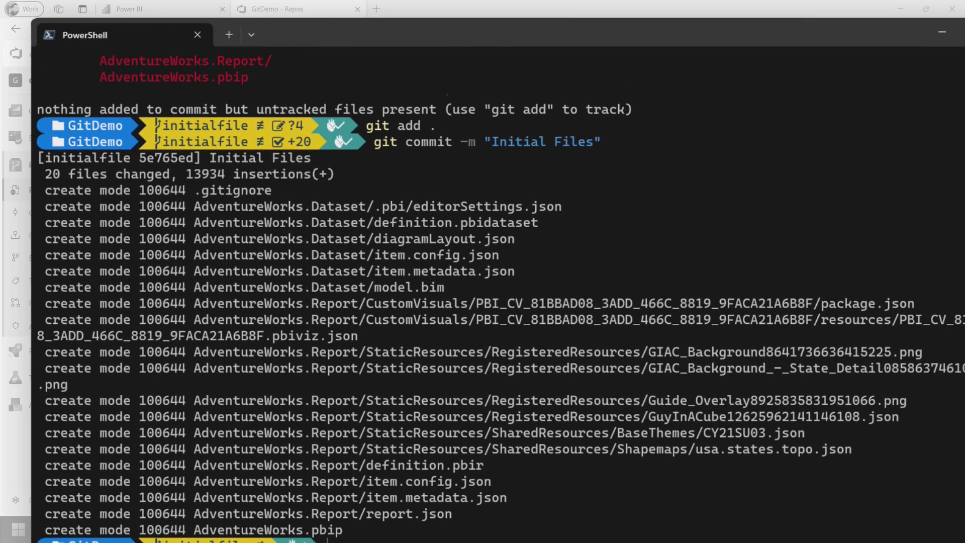
left_click(405, 140)
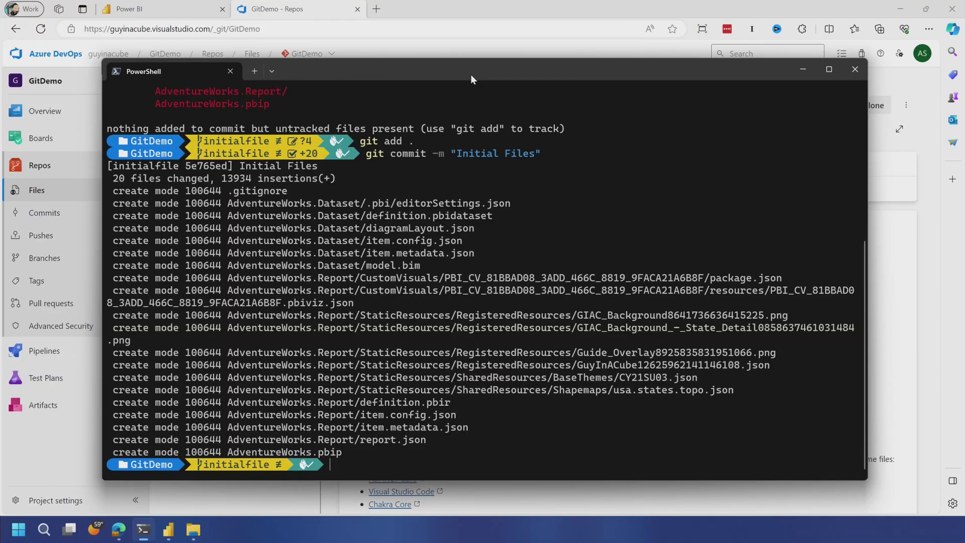
Push initialfile with --set-upstream origin initialfile and confirm git status is up to date.
type("git")
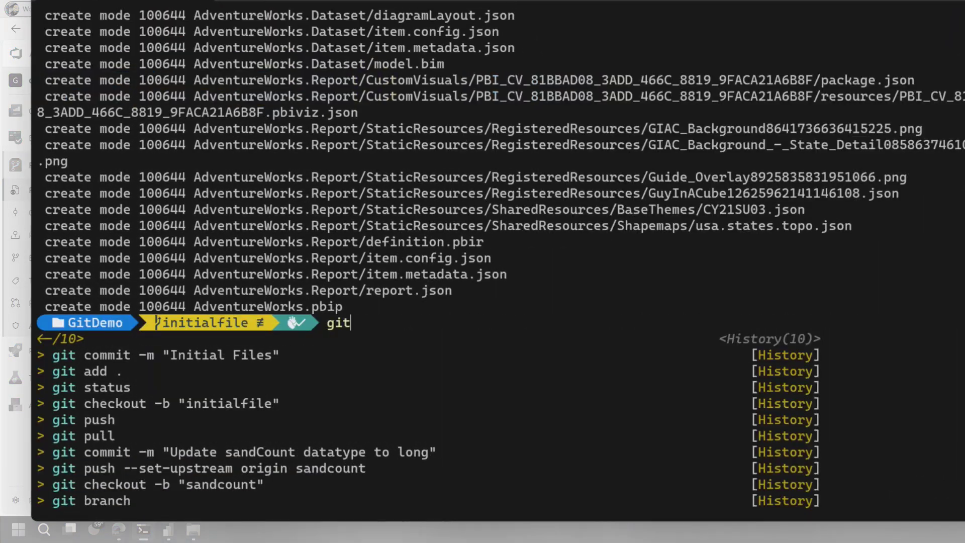
type(" push")
key("Return")
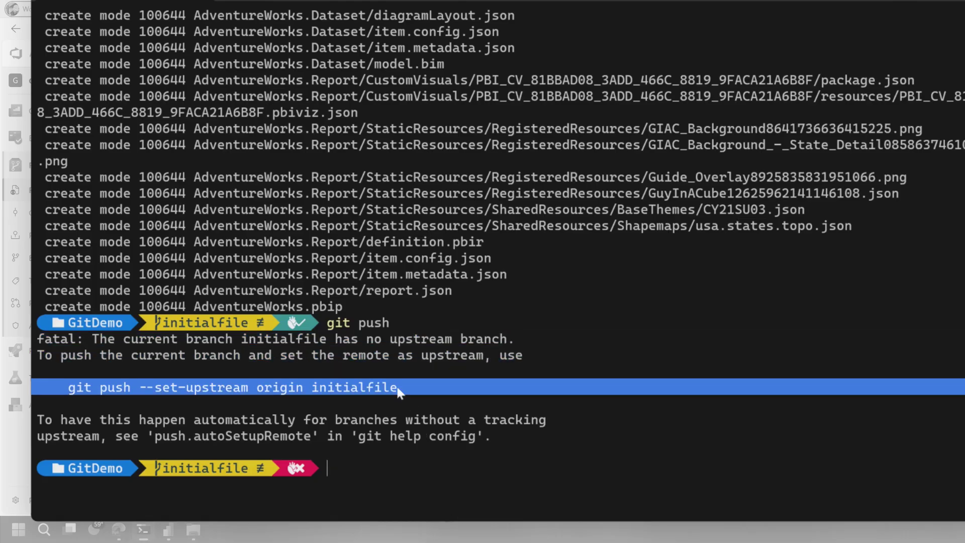
left_click_drag(398, 388, 74, 392)
key("ctrl+c")
key("ctrl+v")
key("Return")
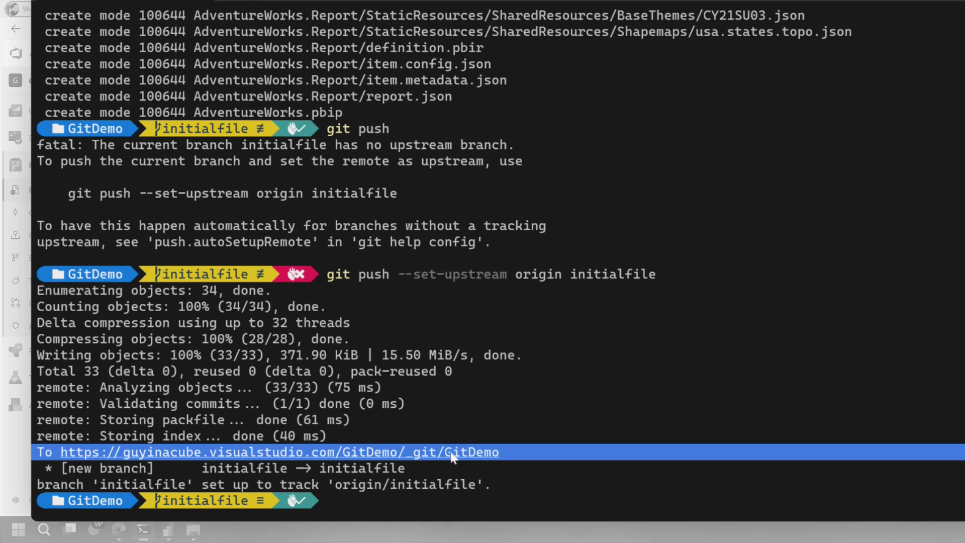
type("git s")
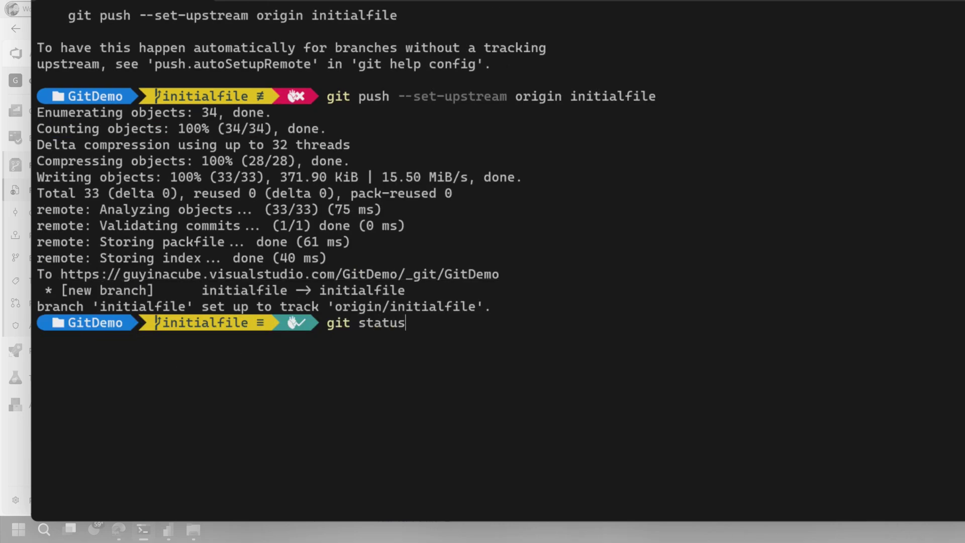
type("tatus")
key("Return")
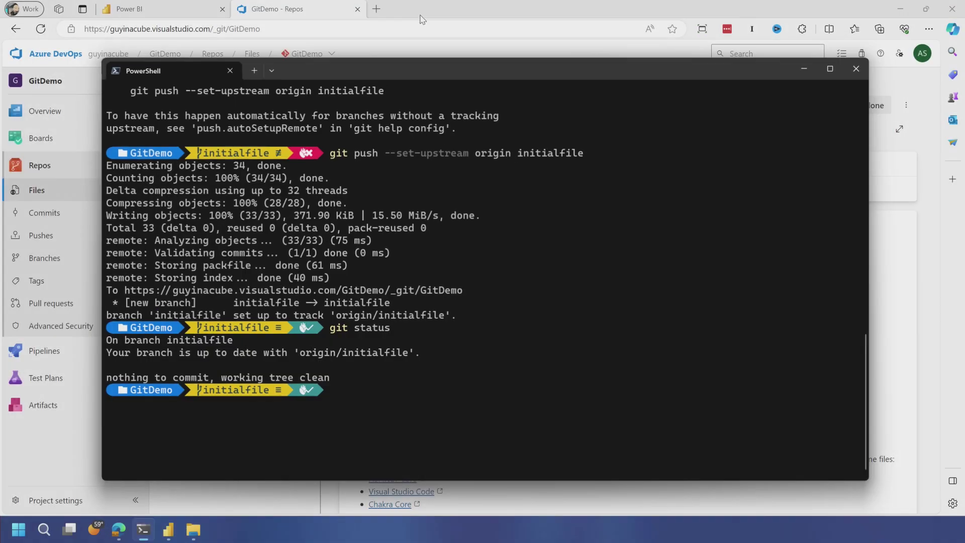
key("alt+Tab")
Show the initialfile branch on the Files page and start a pull request into main.
left_click(76, 24)
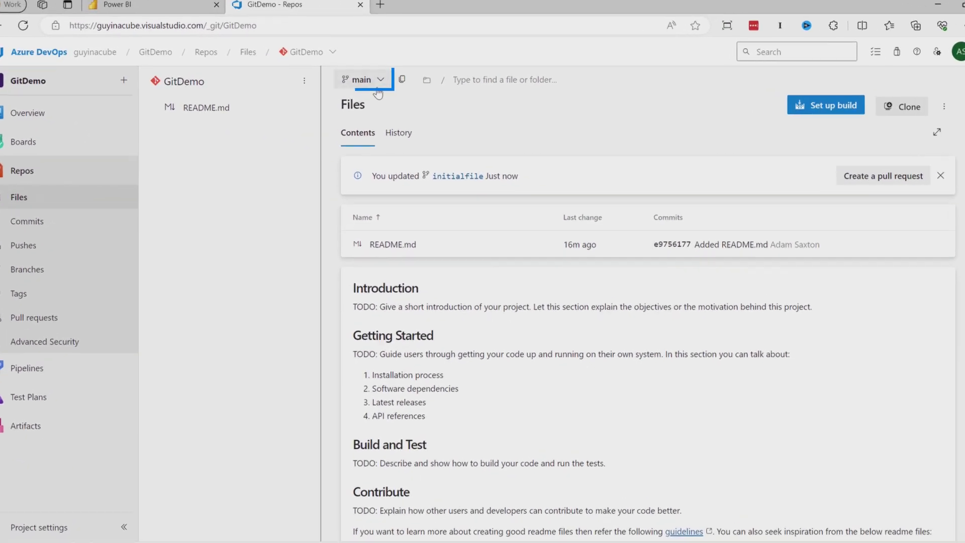
left_click(374, 79)
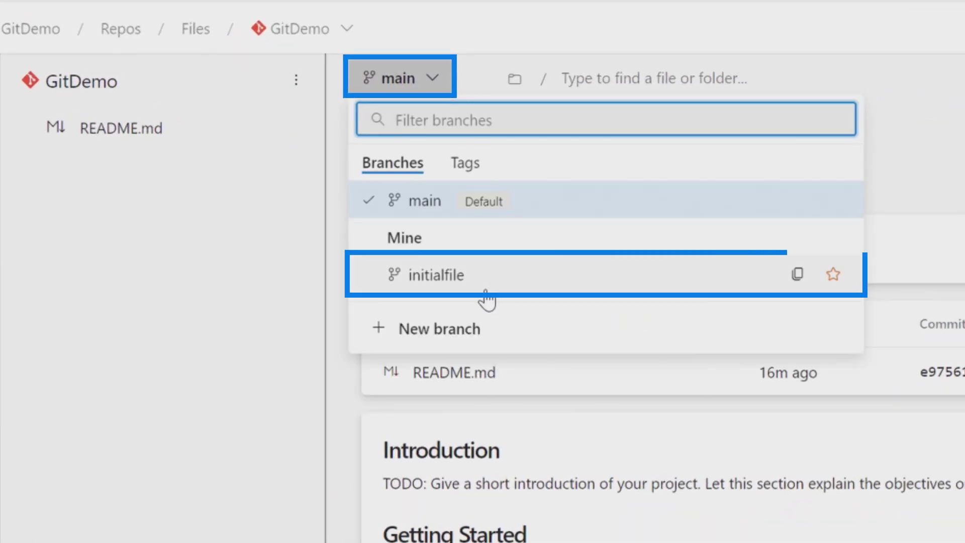
left_click(486, 292)
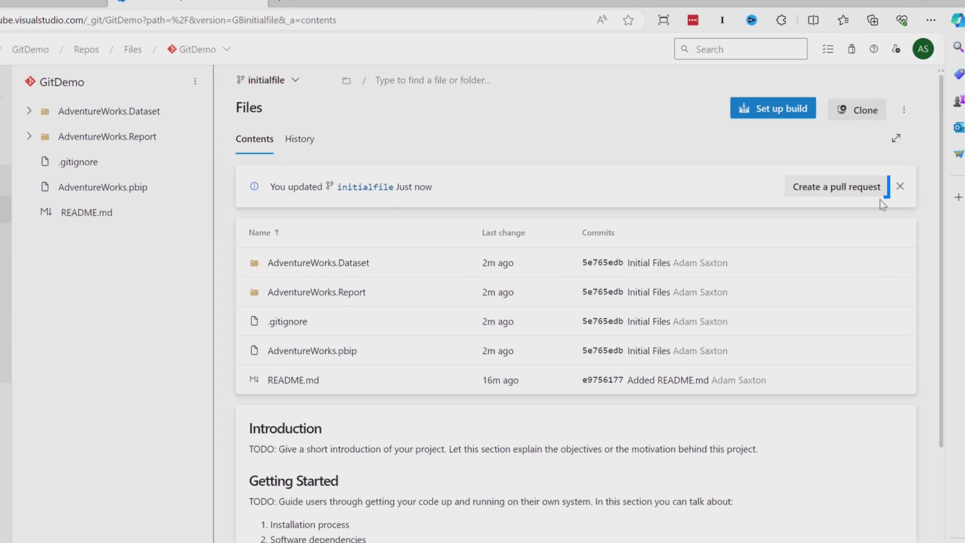
left_click(848, 266)
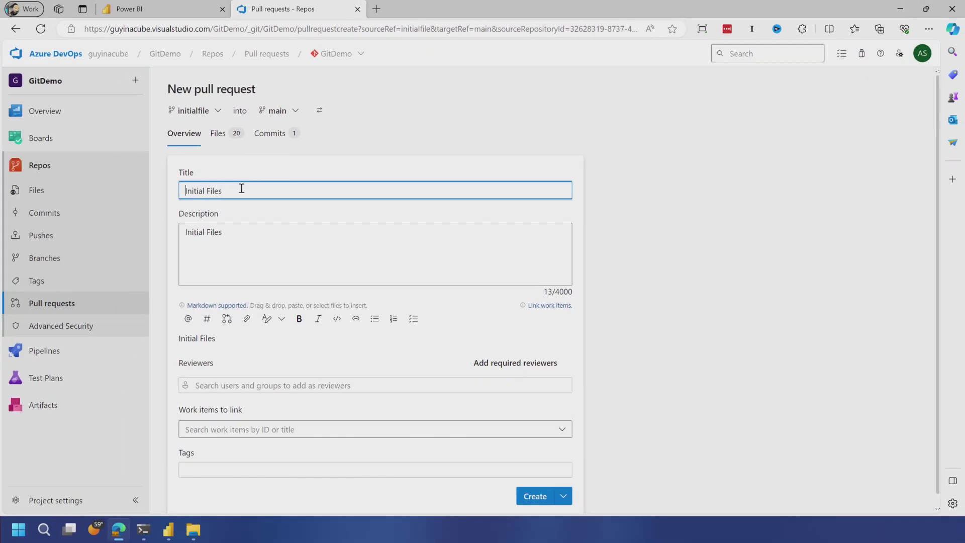
Add a fist emoji to the 'Initial Files' title, create the pull request, and complete the merge.
key("super+period")
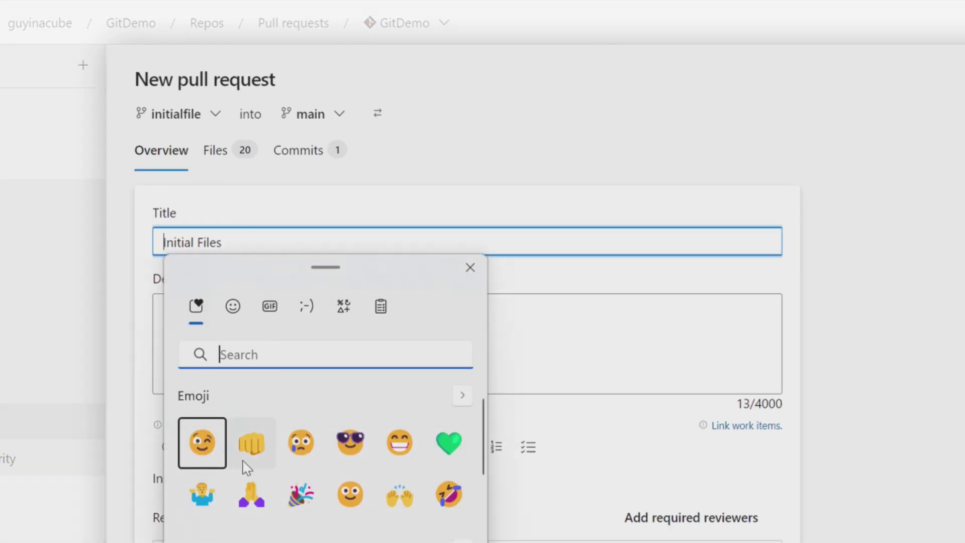
left_click(470, 266)
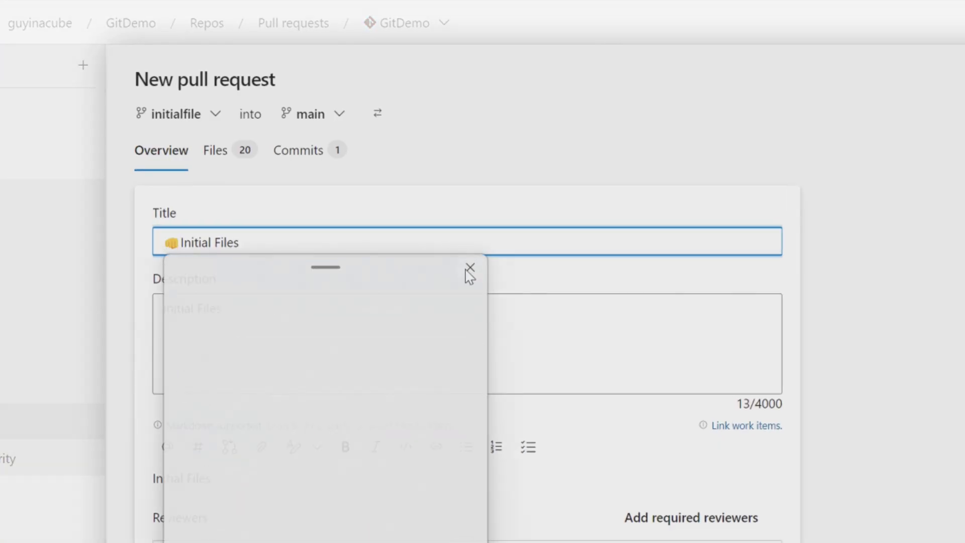
key("Tab")
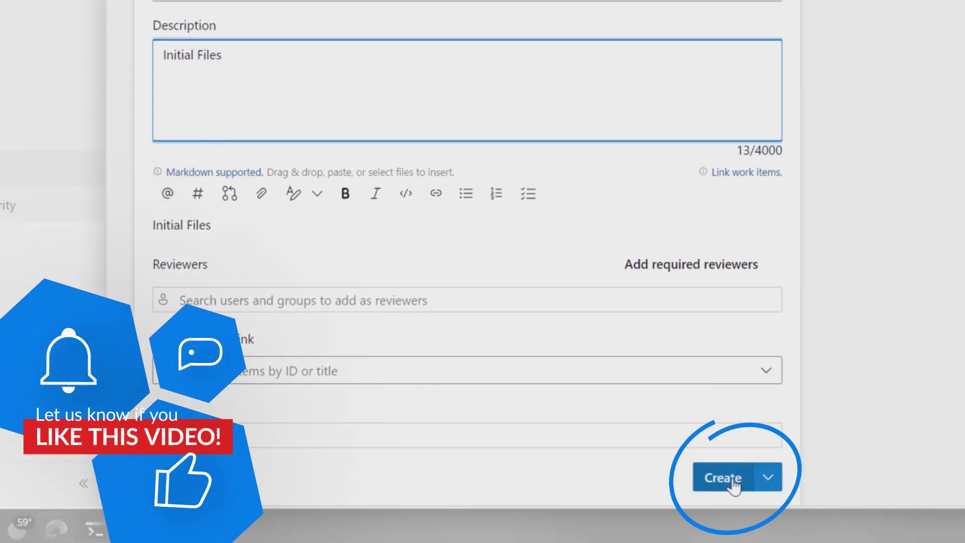
left_click(726, 482)
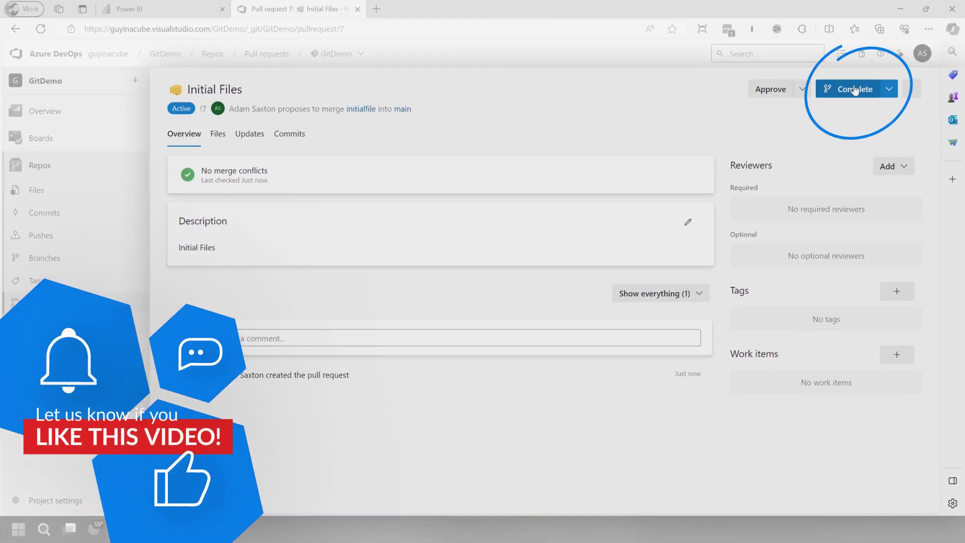
left_click(849, 91)
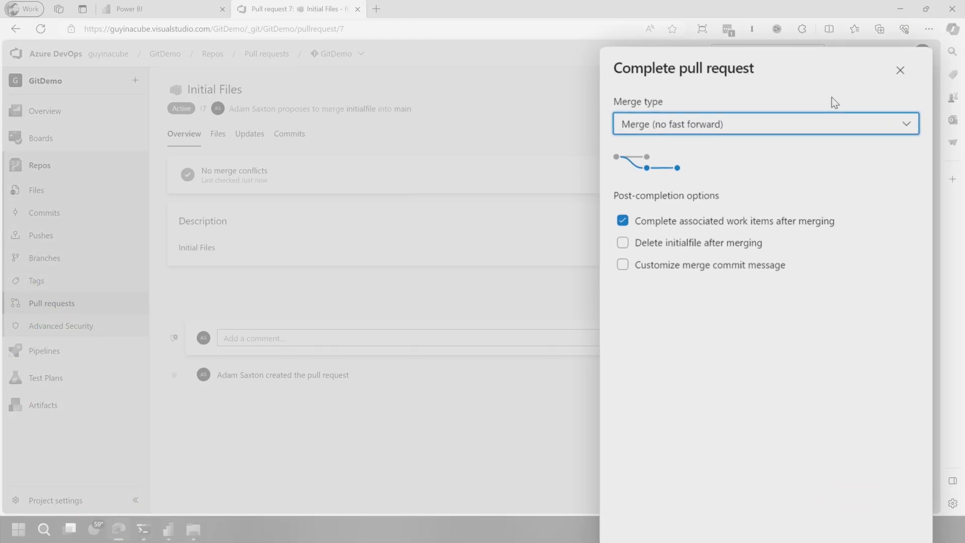
left_click(878, 484)
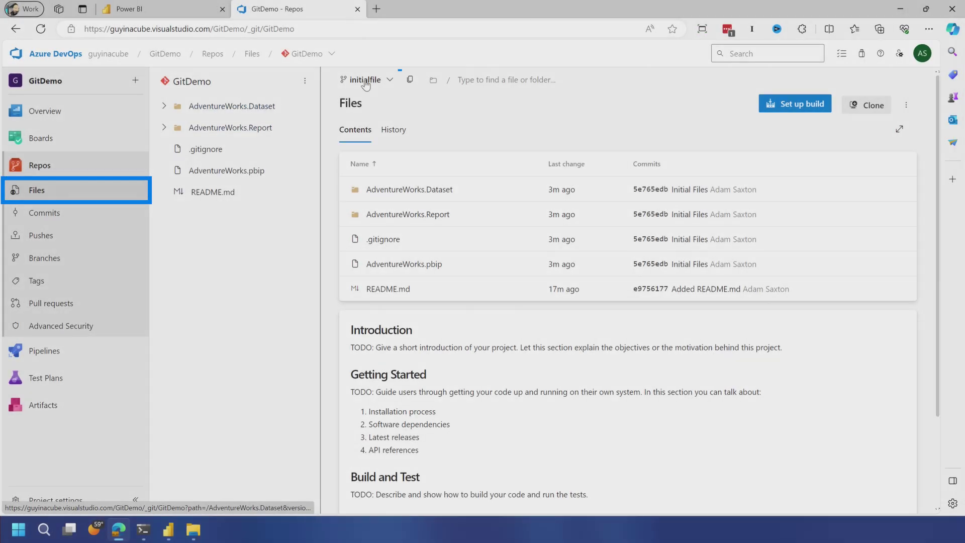
Switch the repository Files view to the main branch.
left_click(366, 80)
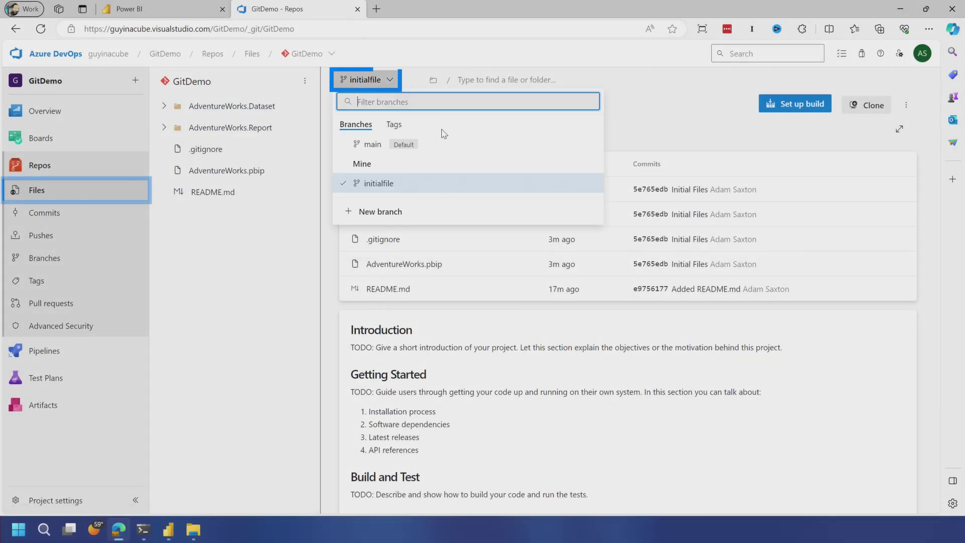
left_click(373, 144)
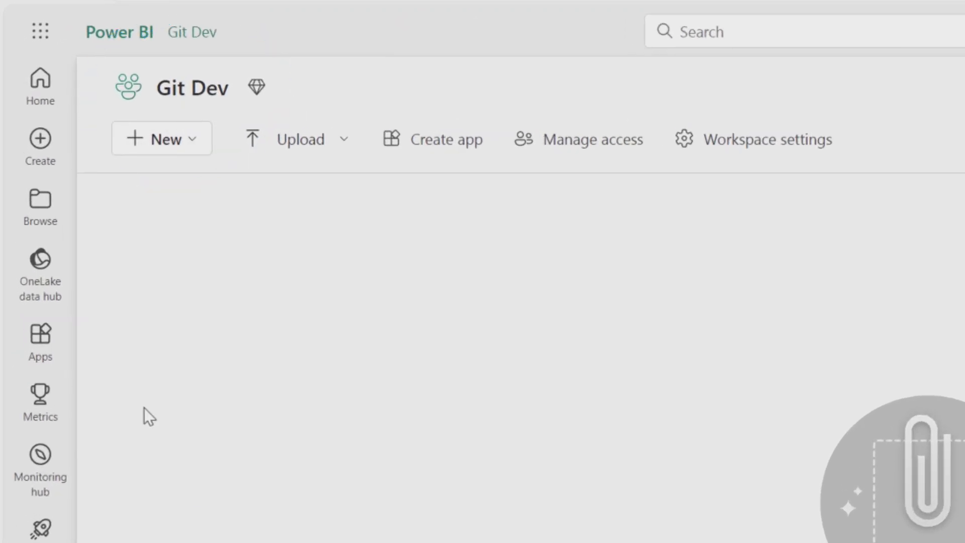
Pin Git Dev in the Workspaces list, then open the Git Dev workspace.
left_click(60, 304)
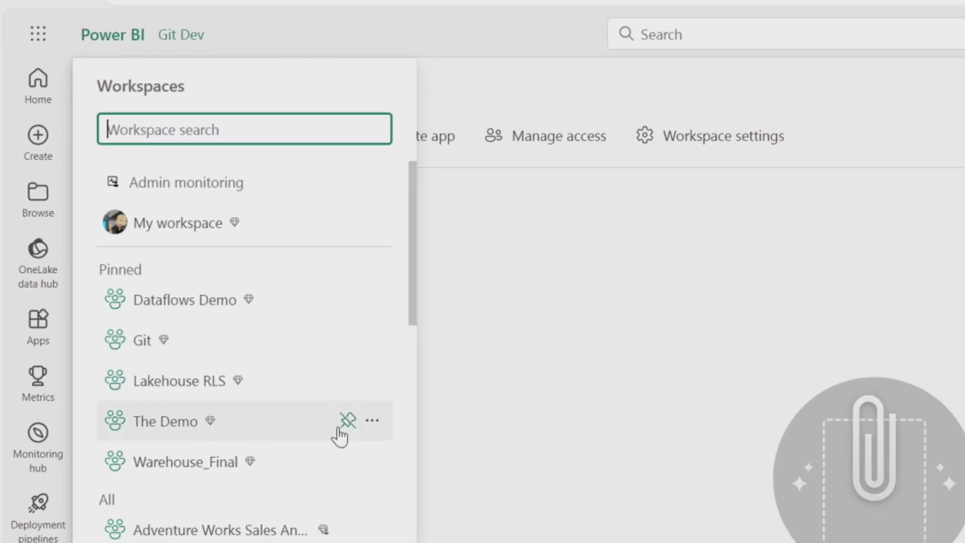
scroll(189, 341, "down", 5)
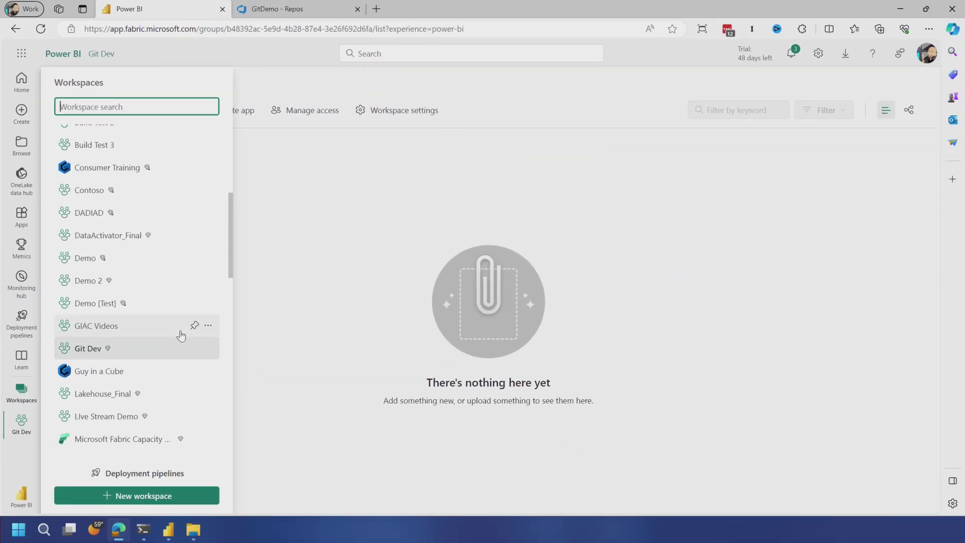
scroll(181, 336, "down", 1)
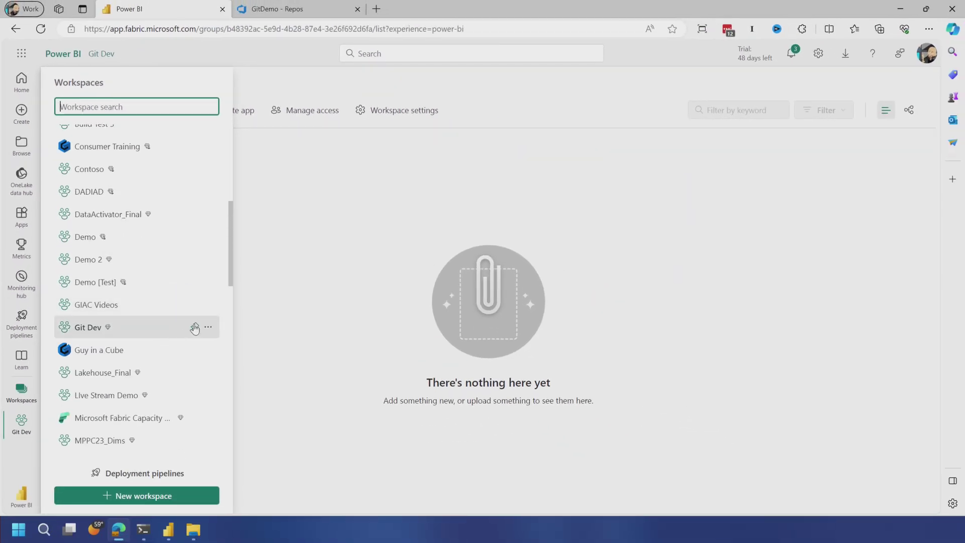
left_click(195, 327)
scroll(161, 264, "up", 8)
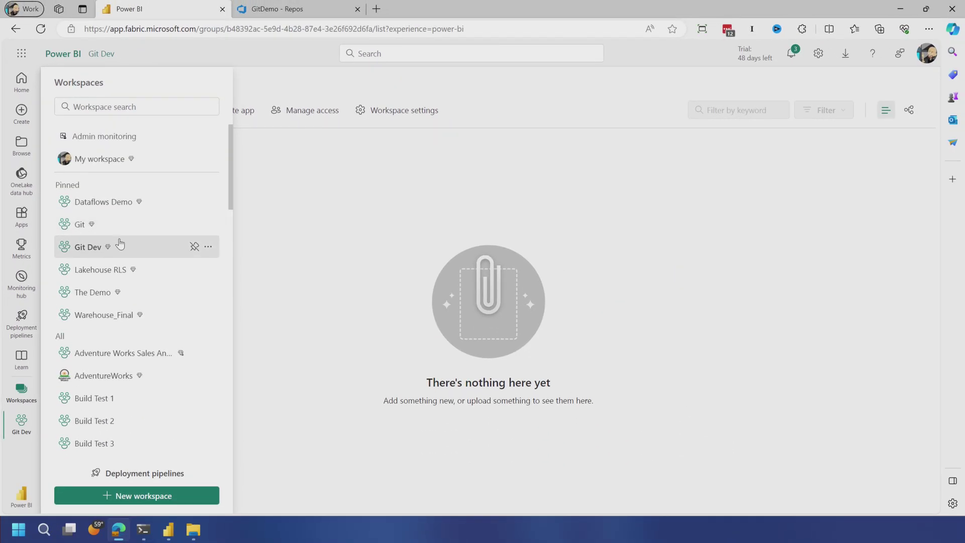
left_click(92, 248)
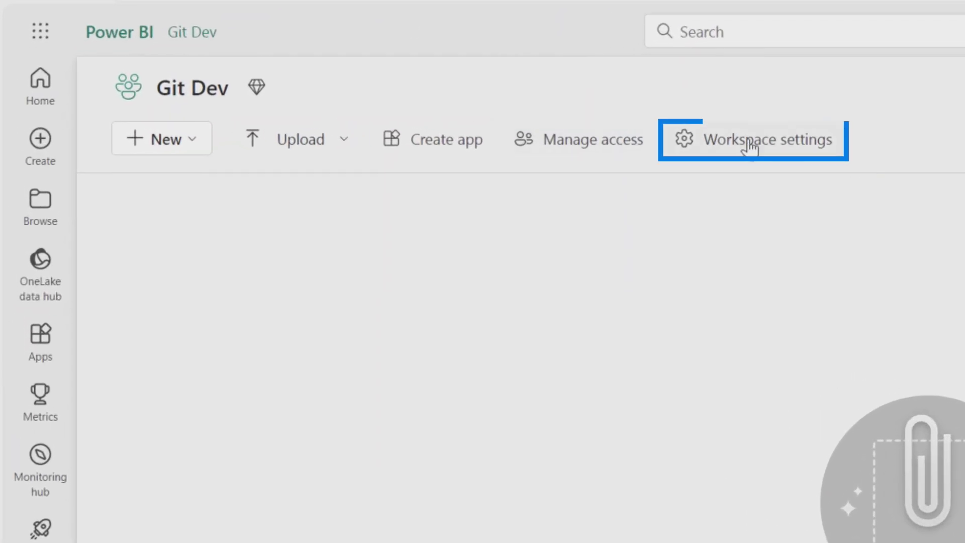
Link the Git Dev workspace's Git integration to the guyinacube organization's GitDemo project and repository, then check its branches.
left_click(749, 157)
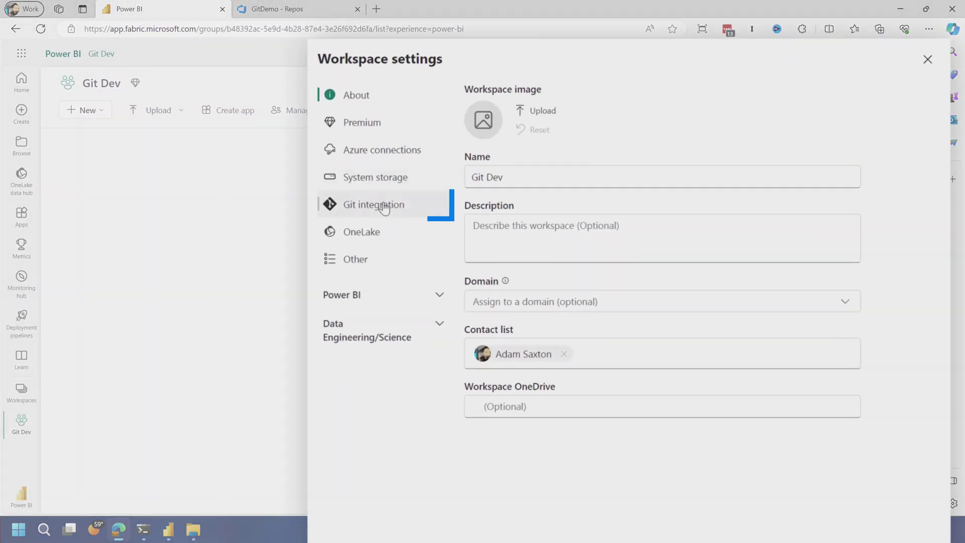
left_click(482, 211)
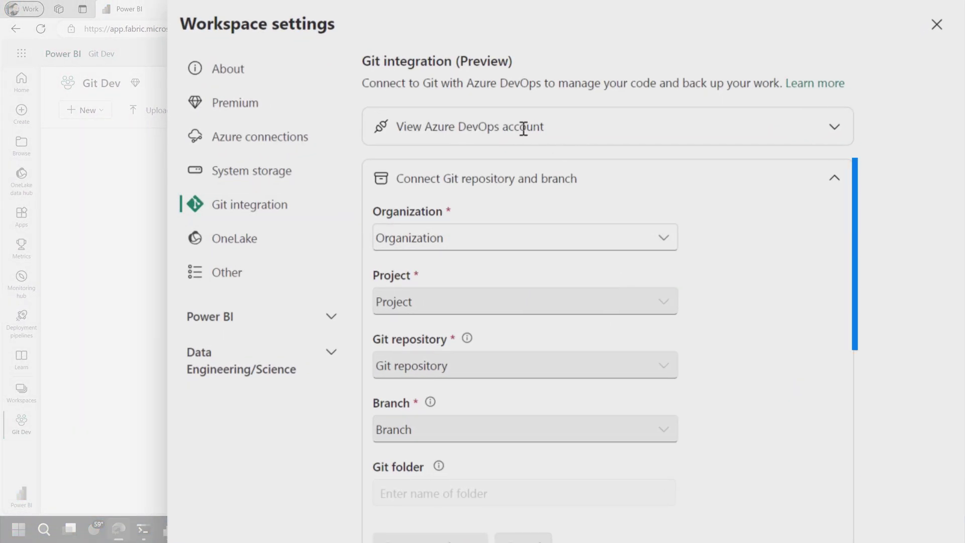
left_click(665, 232)
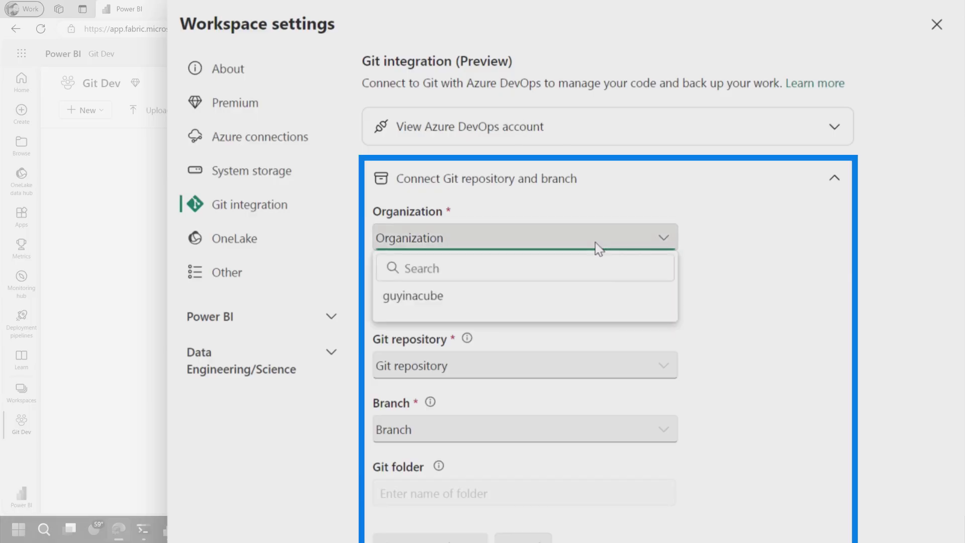
left_click(423, 302)
left_click(547, 302)
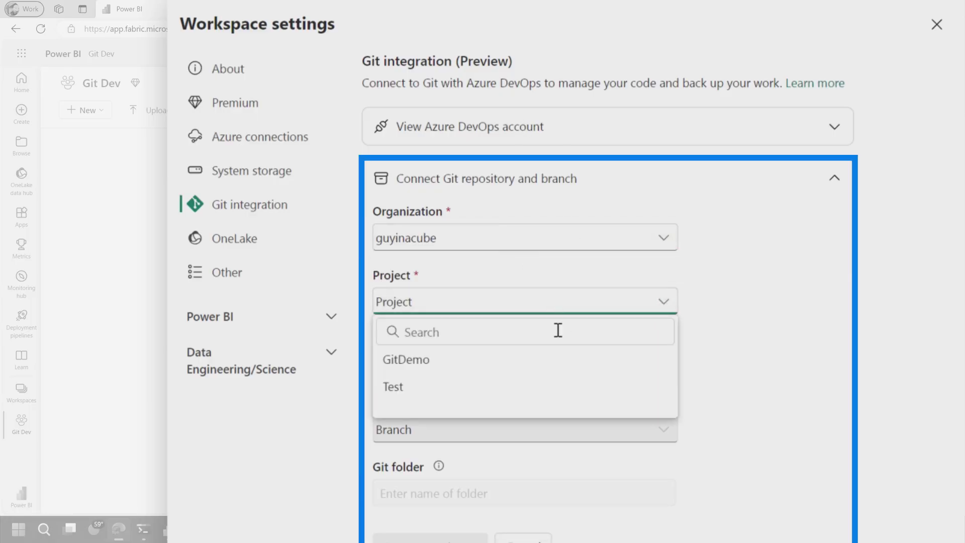
left_click(437, 361)
left_click(512, 371)
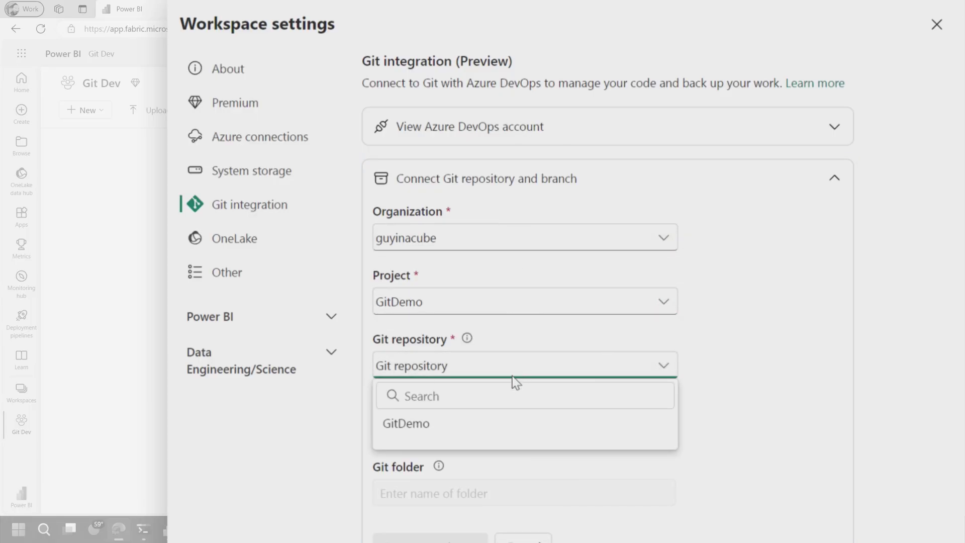
left_click(403, 430)
scroll(689, 278, "down", 3)
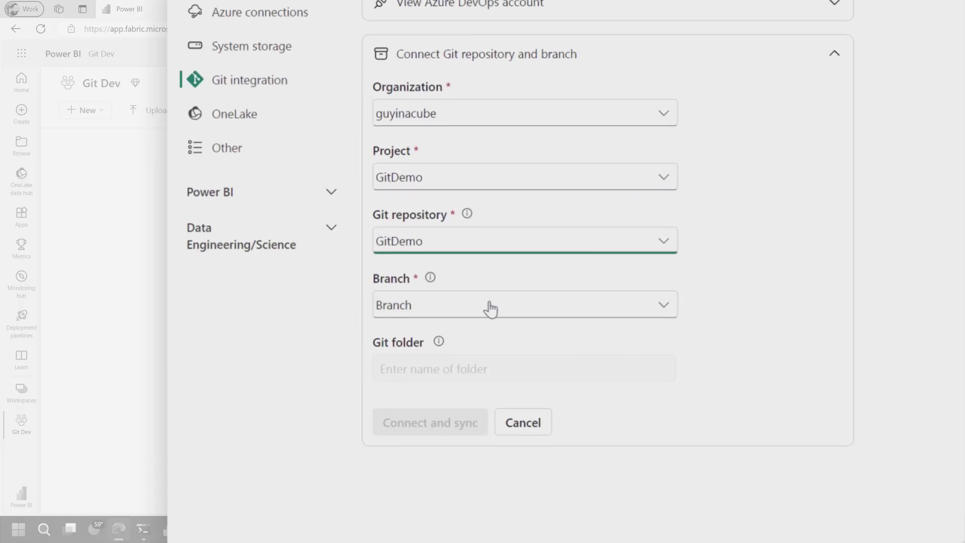
left_click(492, 307)
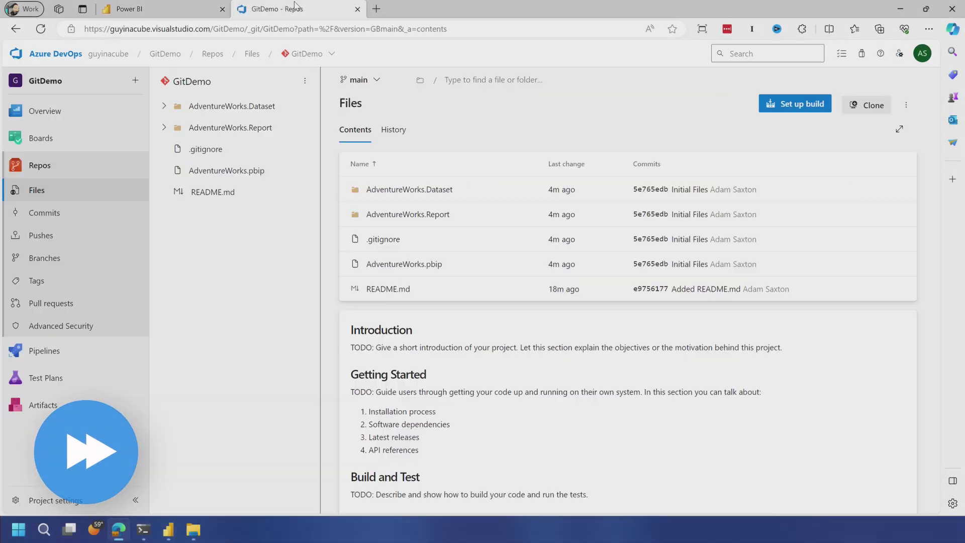
Create a Dev branch from main in the GitDemo repository.
left_click(380, 81)
left_click(399, 215)
type("Dev")
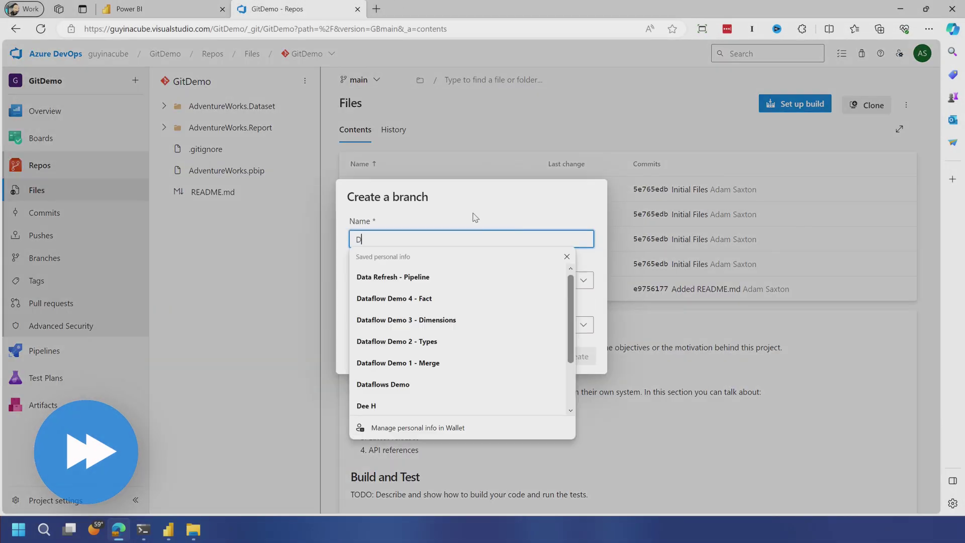
left_click(576, 356)
Create a Prod branch from main as well.
left_click(380, 80)
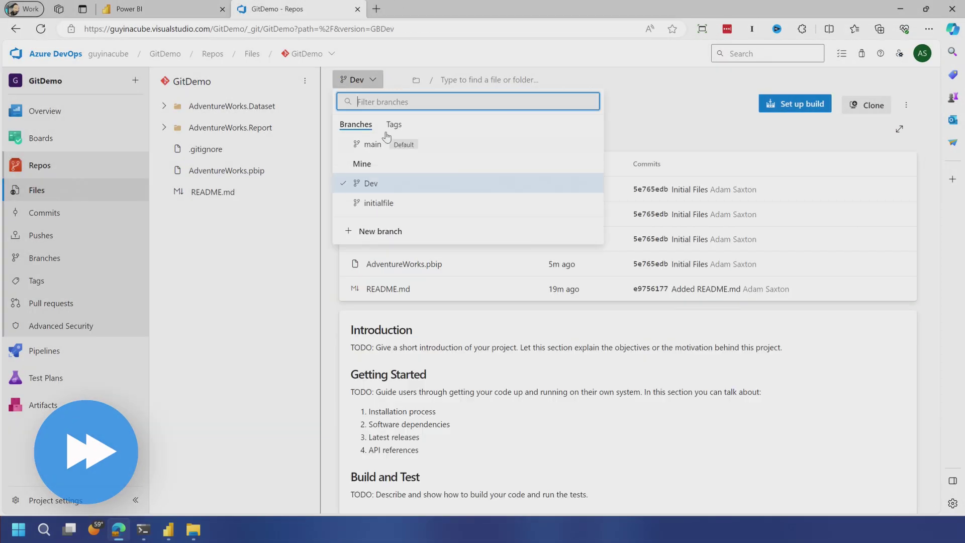
left_click(381, 81)
left_click(380, 81)
left_click(385, 228)
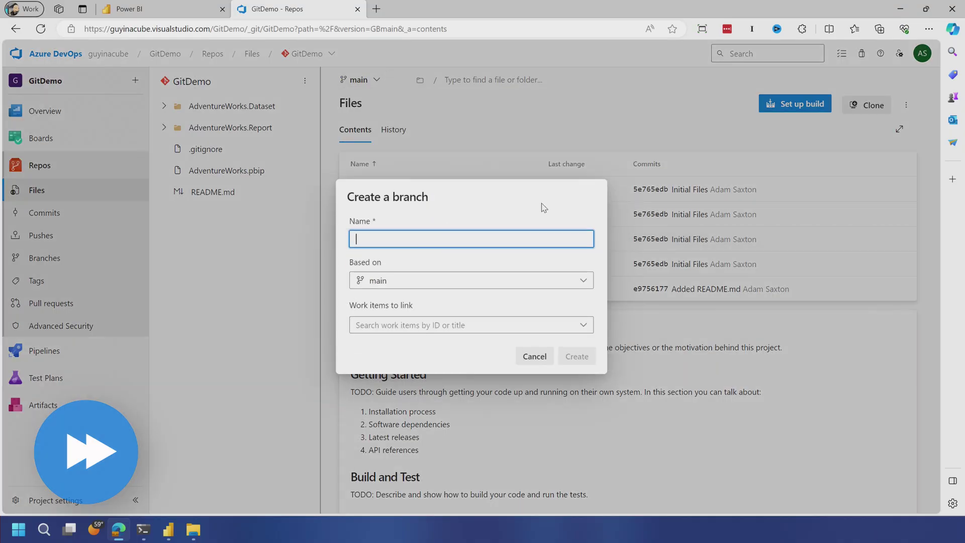
type("Prod")
left_click(577, 356)
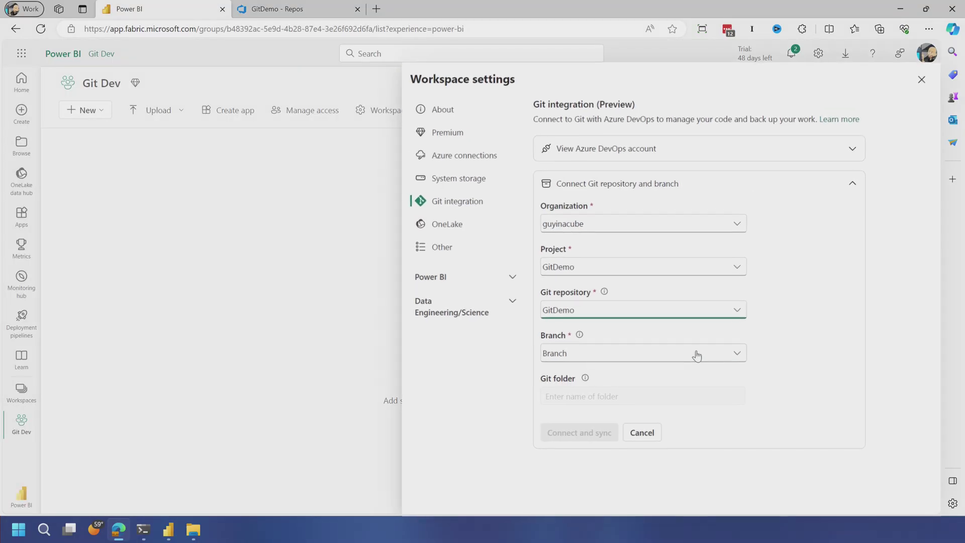
left_click(695, 355)
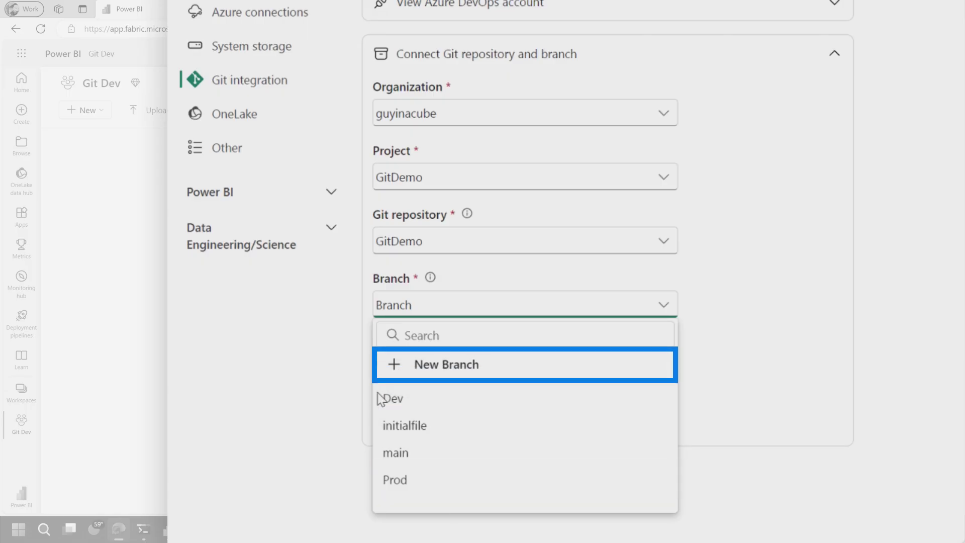
Select the Dev branch, leave the Git folder empty, and connect and sync the workspace.
left_click(394, 399)
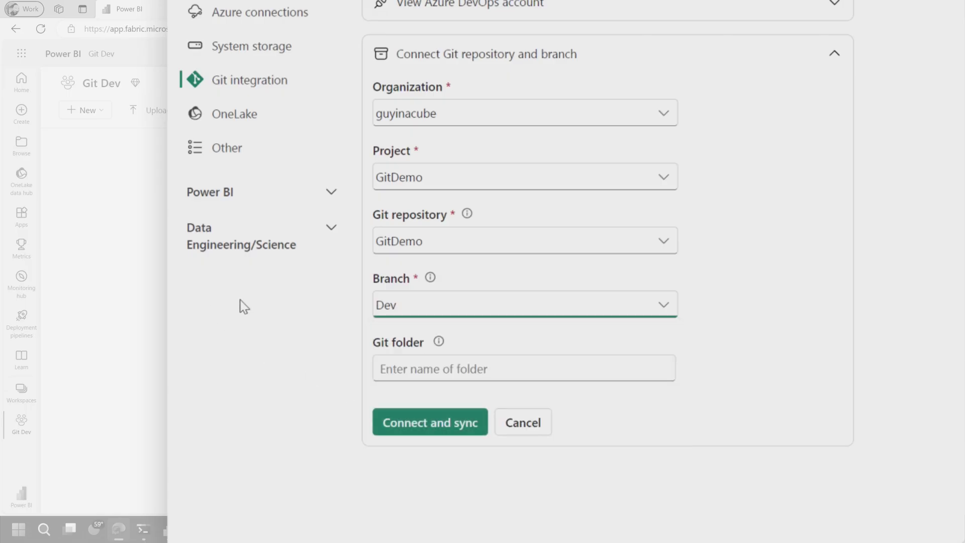
left_click(407, 370)
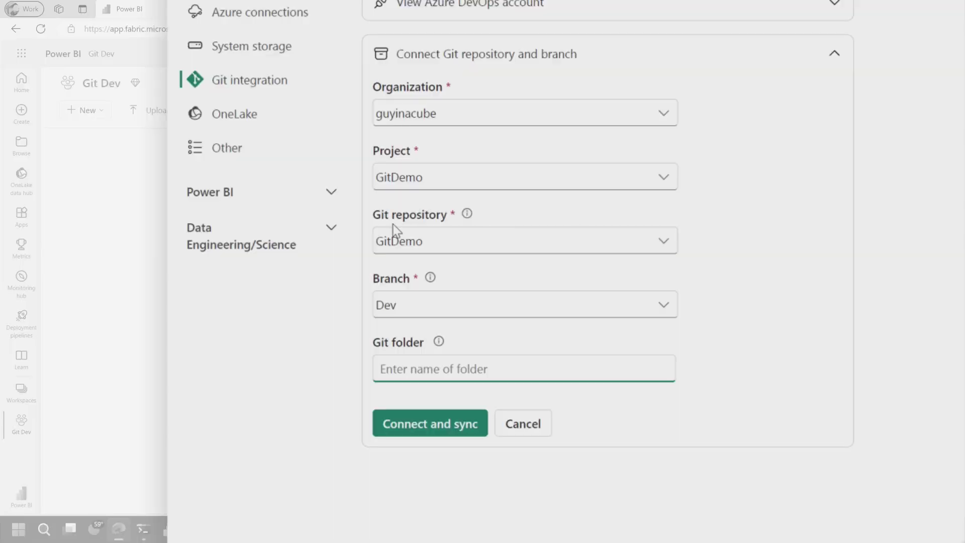
left_click(435, 428)
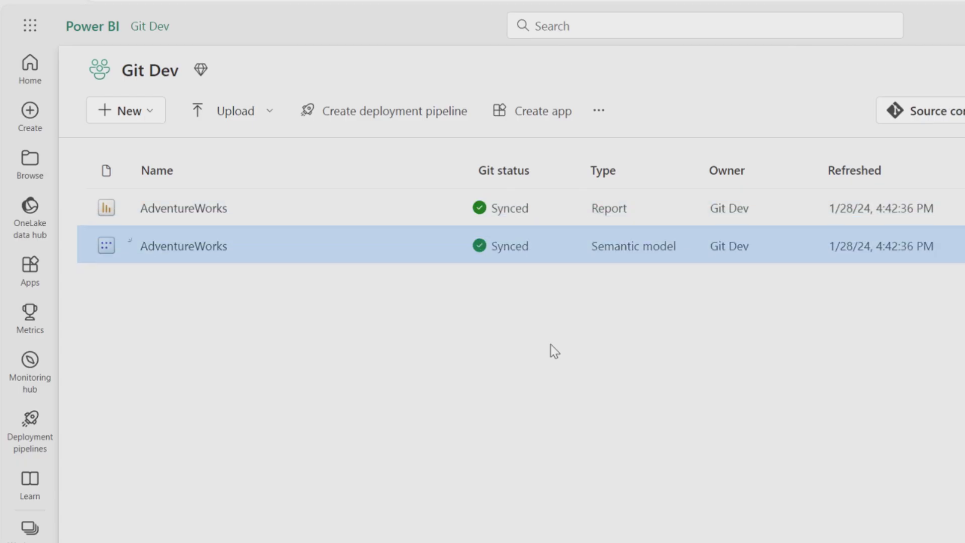
Once Git status shows Synced, open the AdventureWorks report from the Git Dev workspace list.
left_click(200, 209)
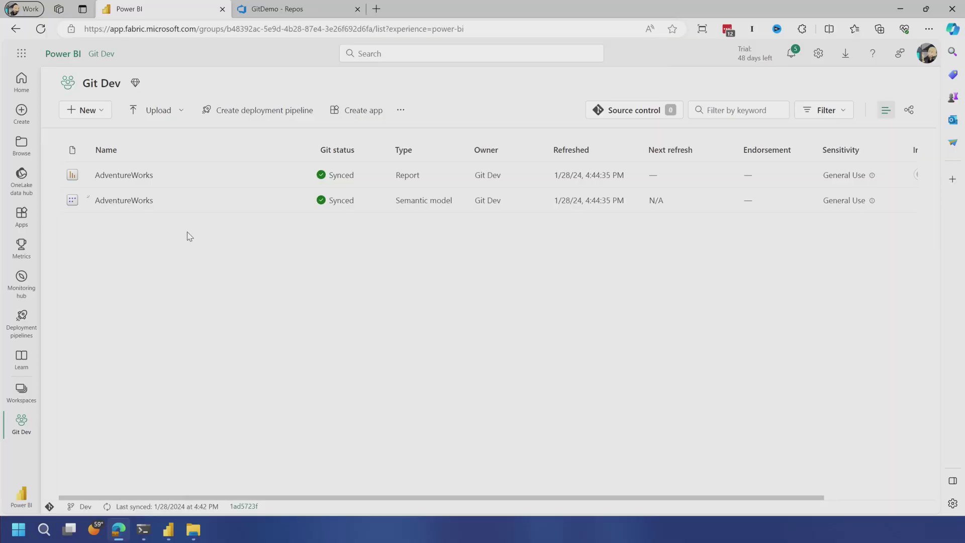
left_click(130, 176)
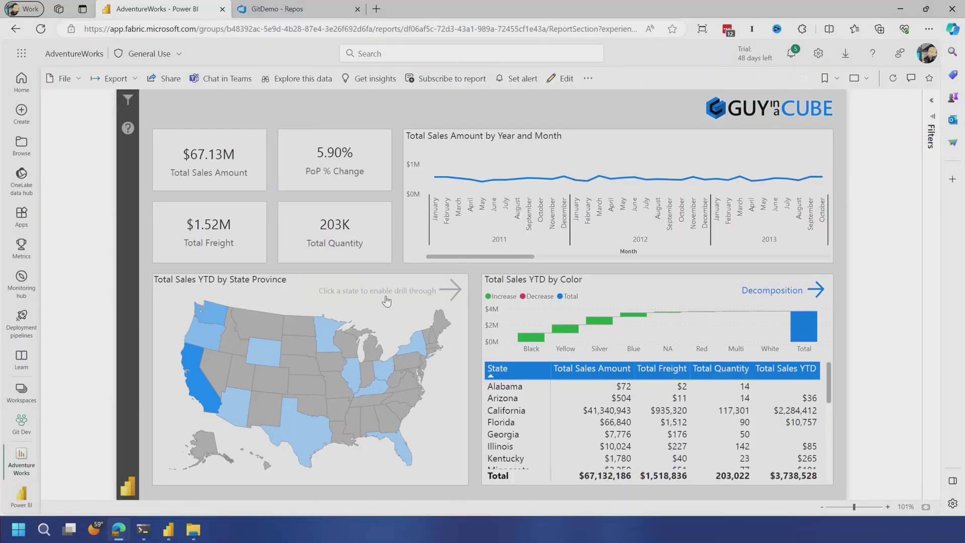
On a new page, build a clustered bar chart of Total Sales Amount by Calendar Month, then save.
left_click(170, 532)
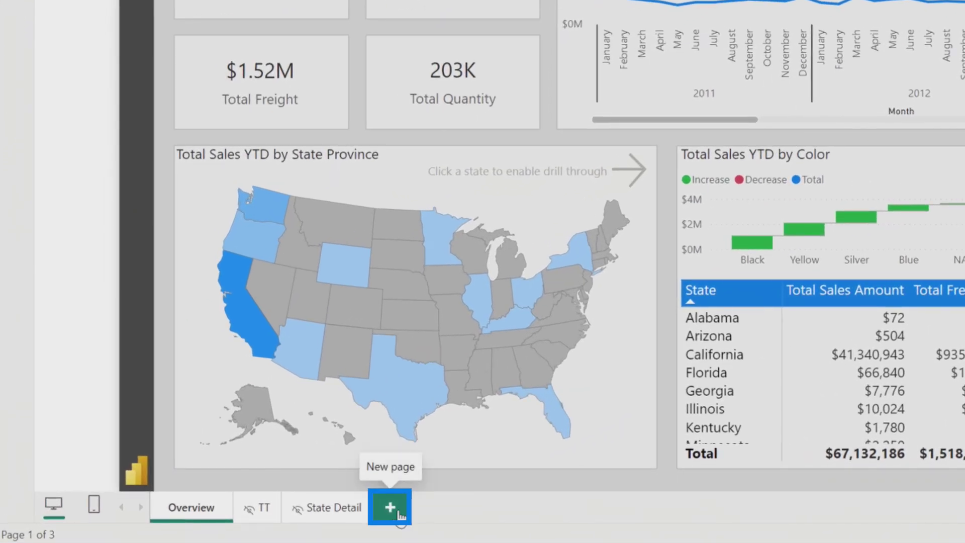
left_click(404, 516)
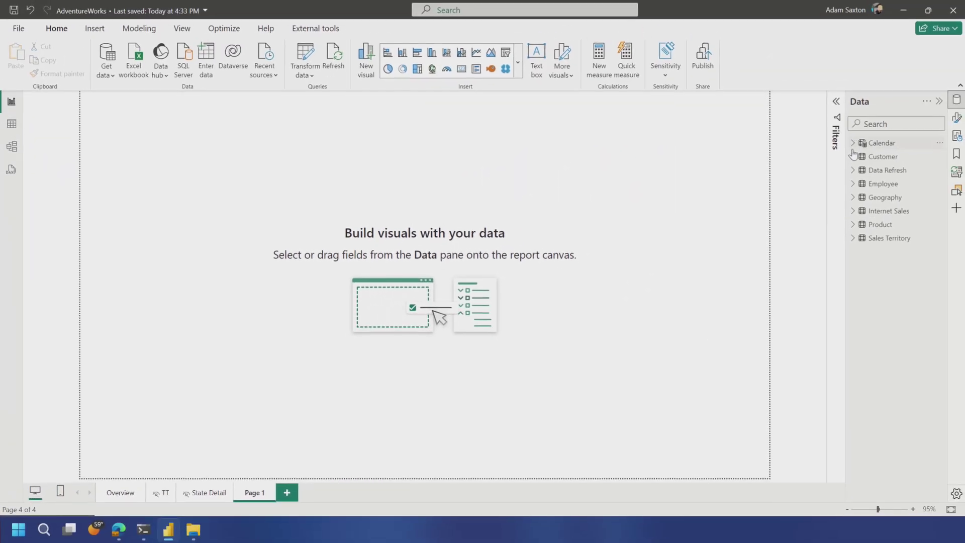
left_click(853, 212)
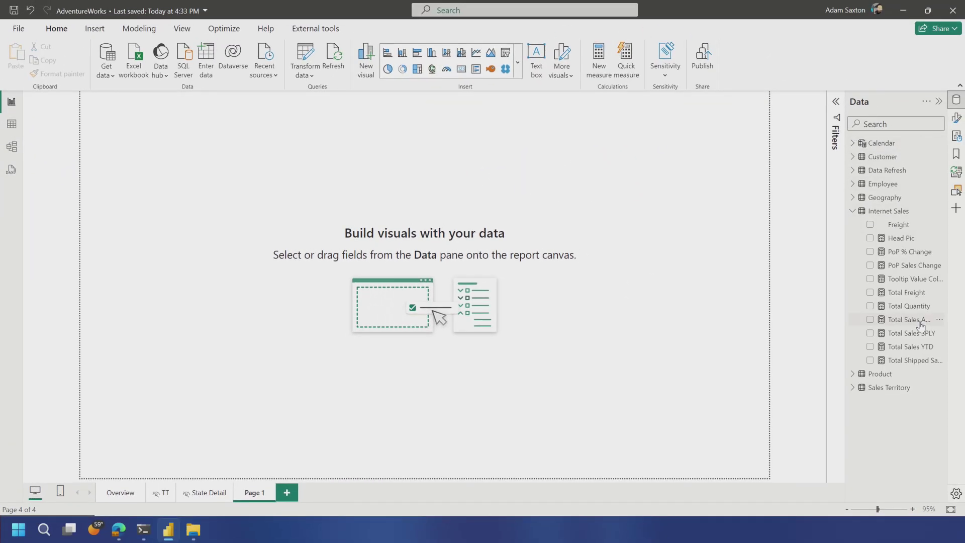
left_click_drag(922, 326, 334, 181)
left_click(417, 54)
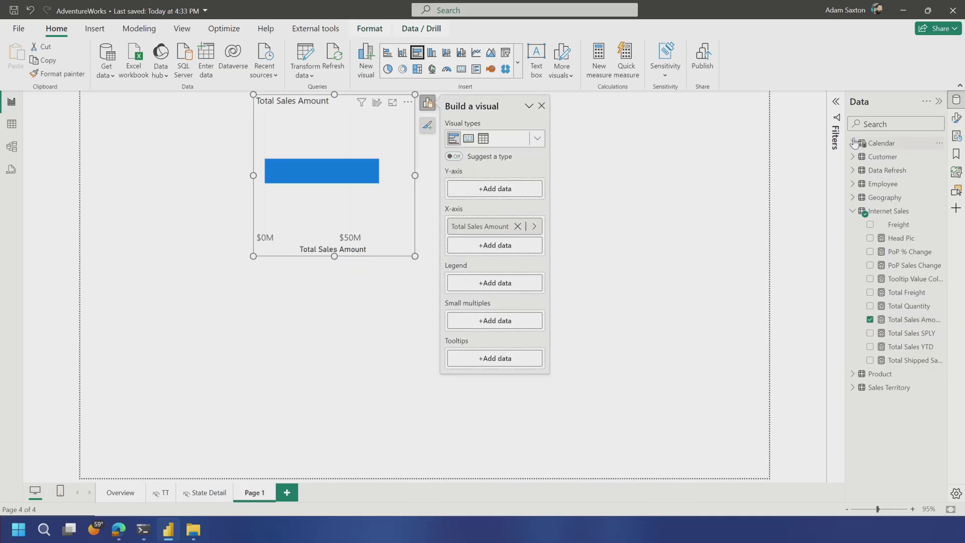
left_click(853, 143)
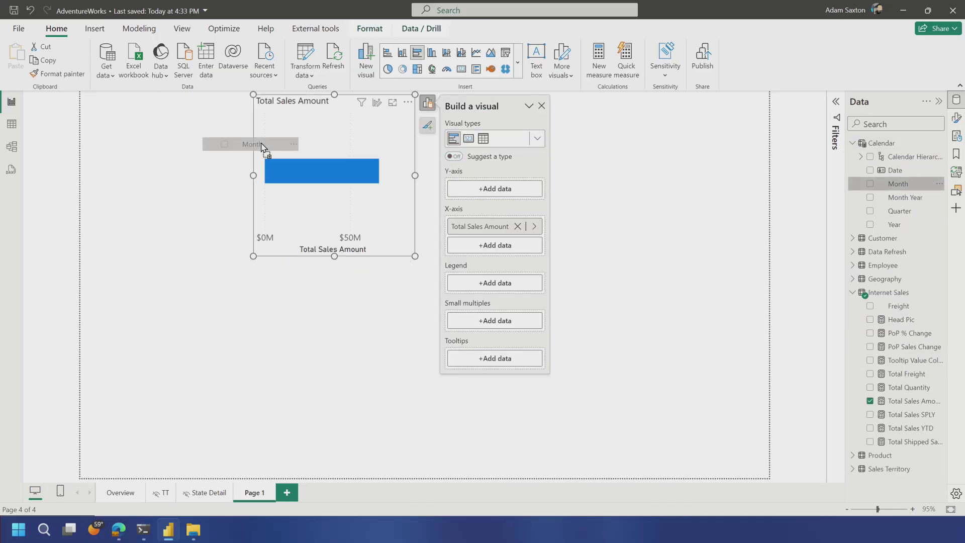
left_click_drag(262, 147, 262, 148)
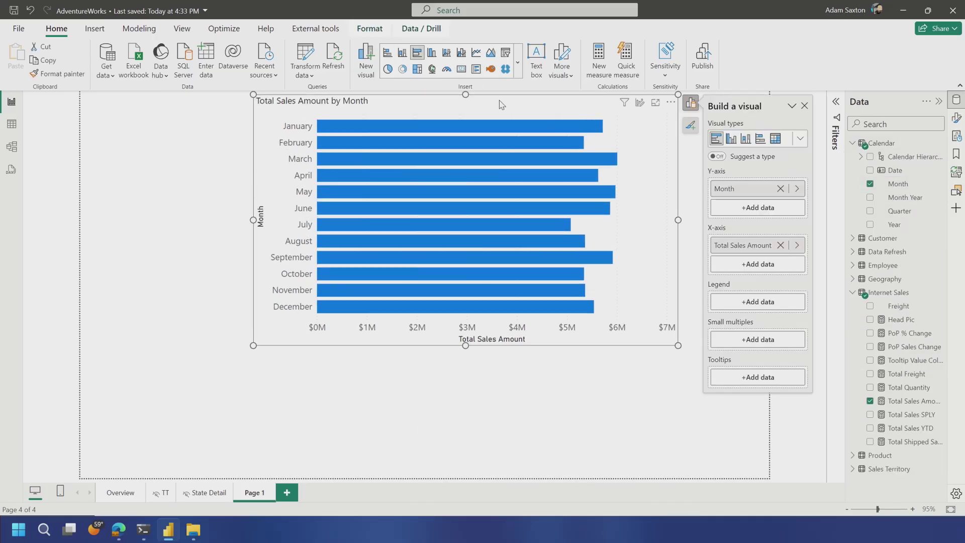
left_click_drag(501, 105, 472, 170)
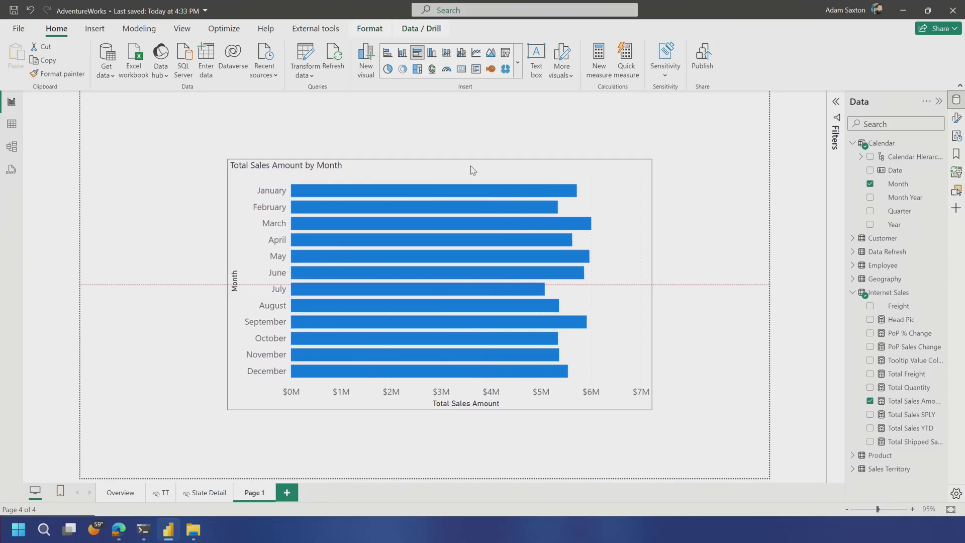
left_click(272, 116)
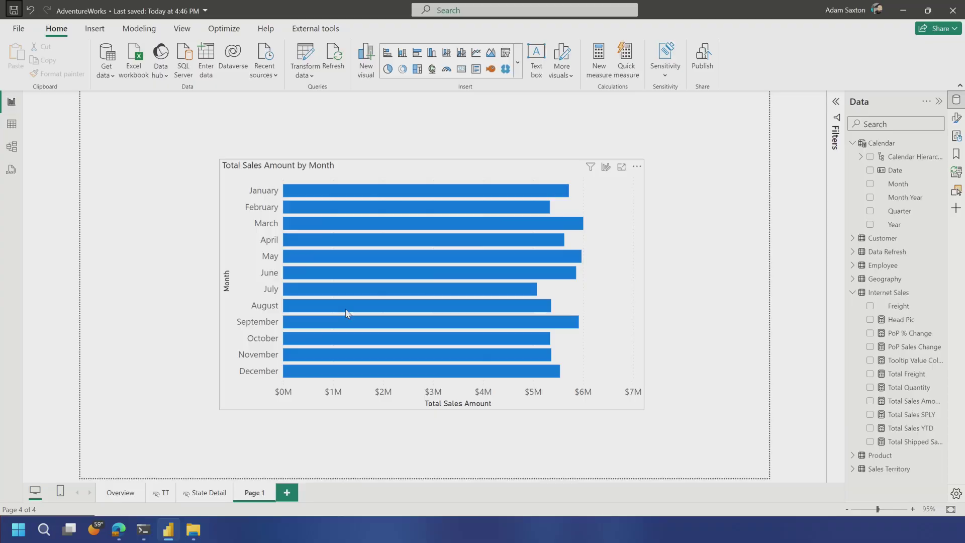
Run git status in PowerShell to see which report files changed.
left_click(141, 536)
type("git status")
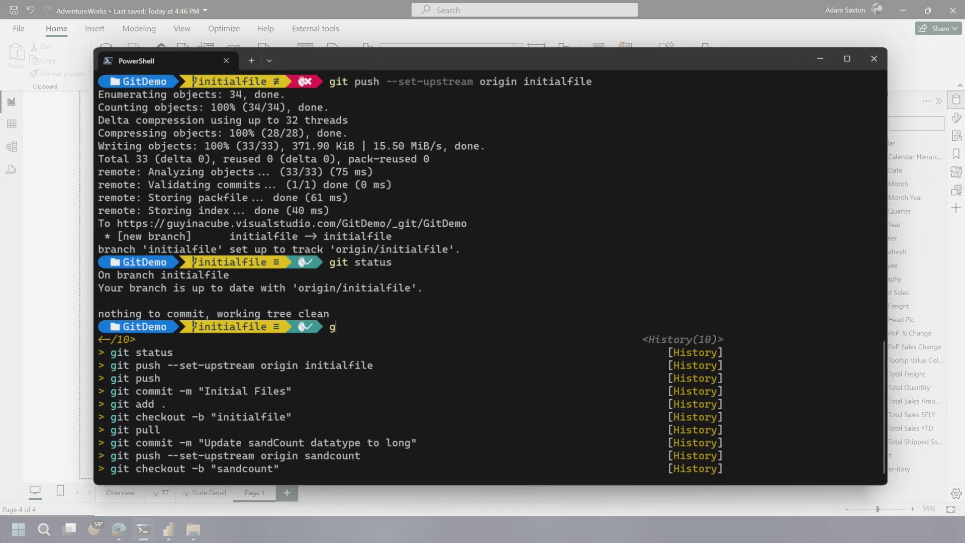
key("Return")
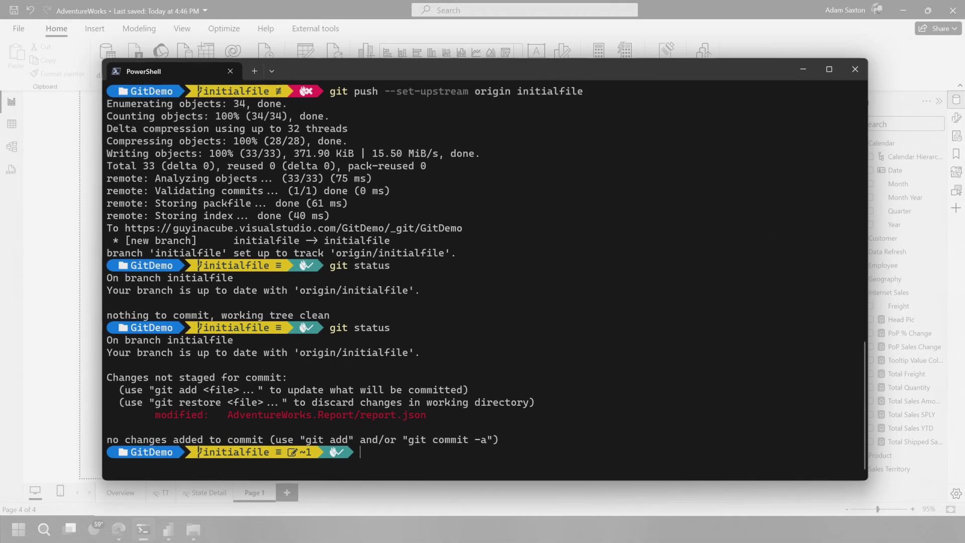
left_click(140, 536)
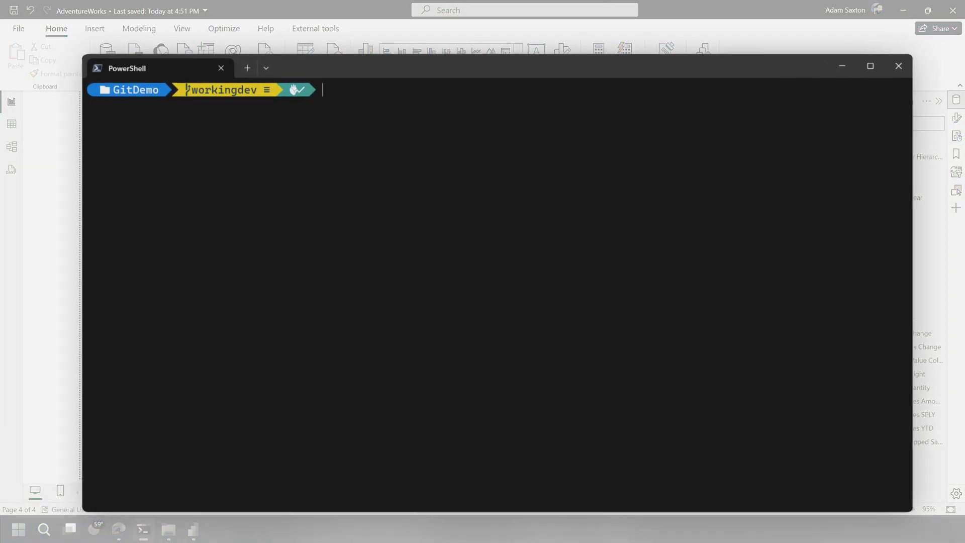
key("super+Up")
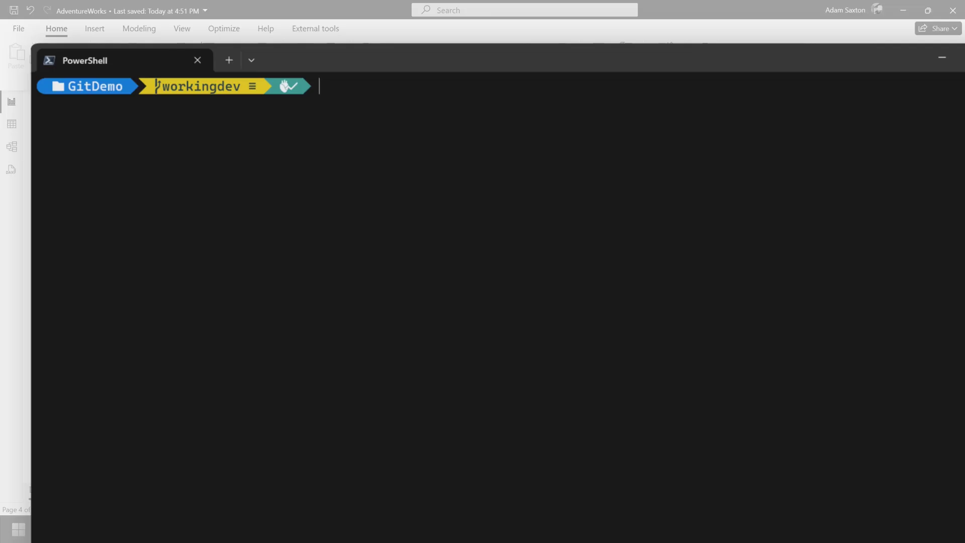
type("git status")
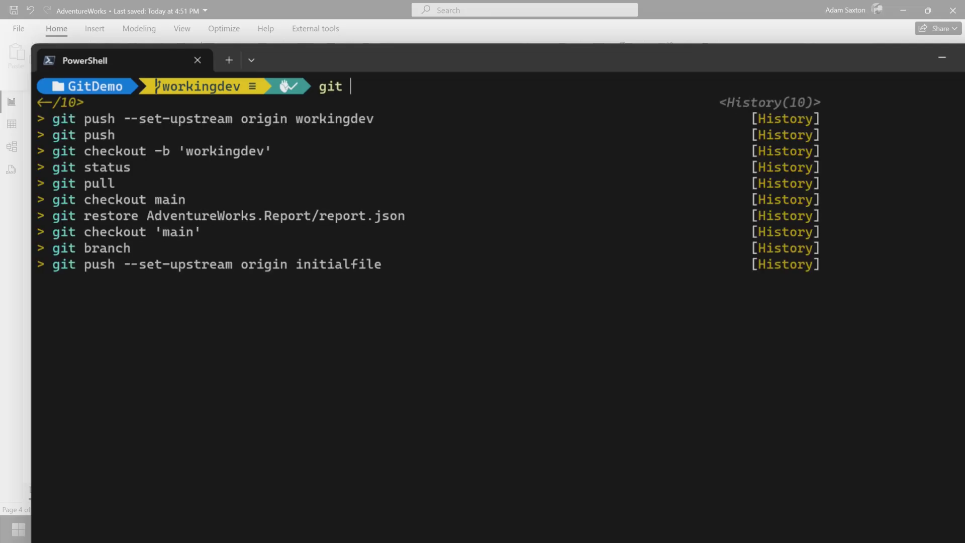
key("Return")
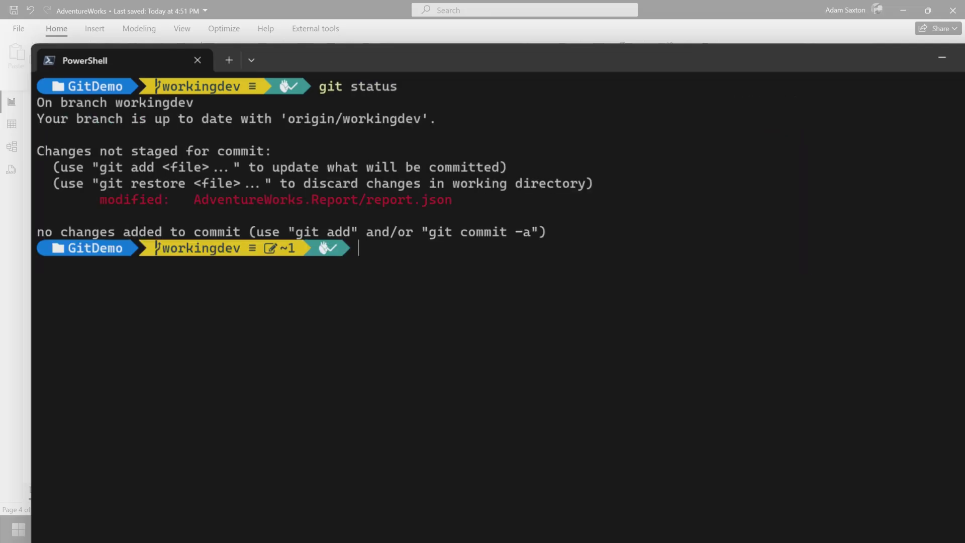
Stage all changes, commit them as 'add report page', and push to workingdev.
type("git ")
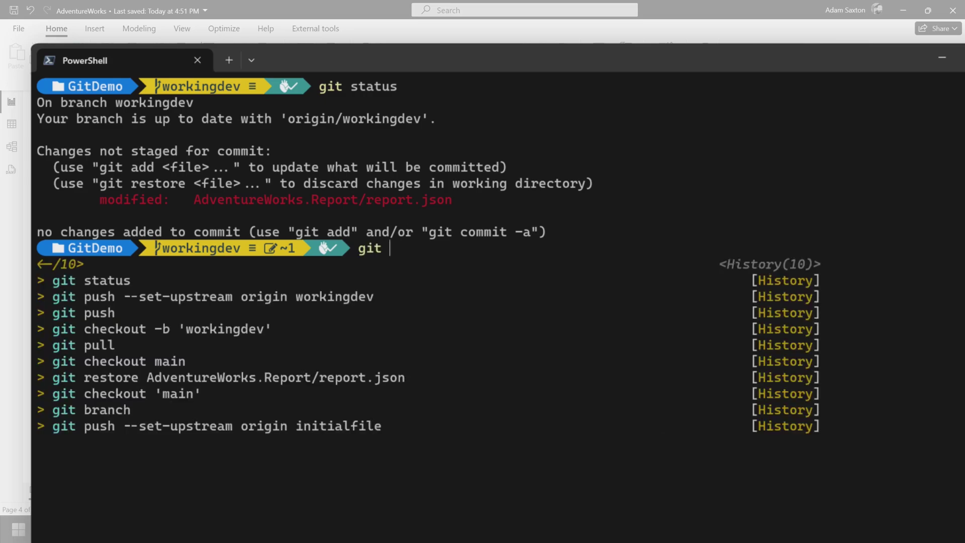
type("add .")
key("Return")
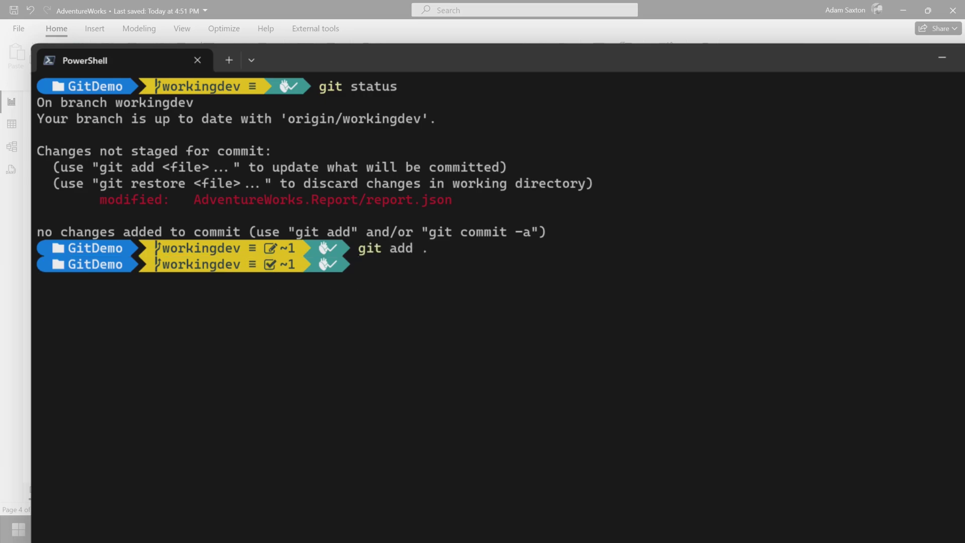
type("git commit -m")
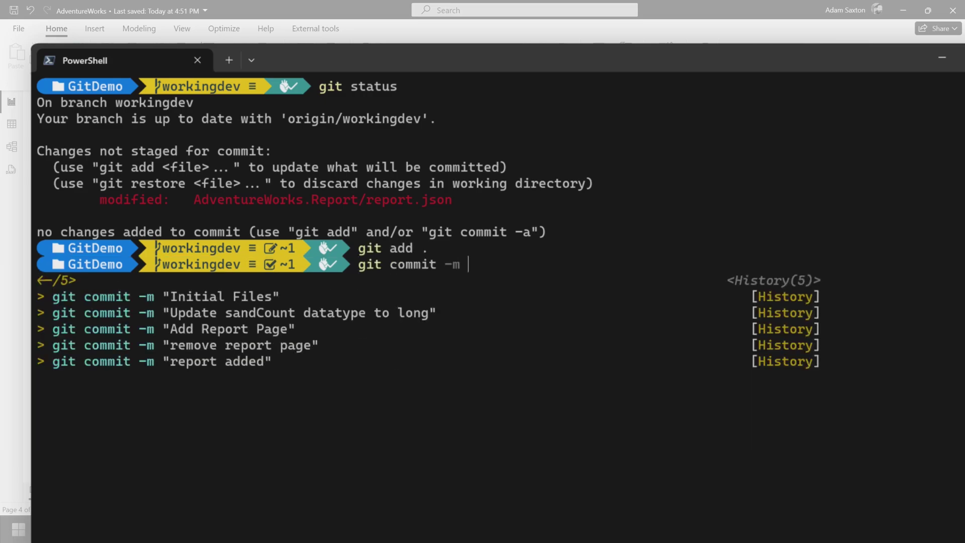
type(" \"add report page")
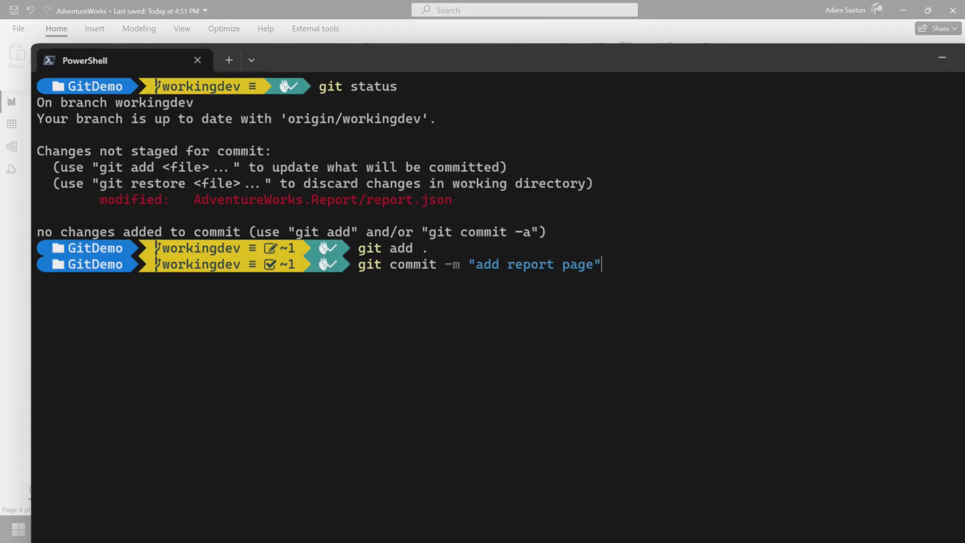
key("Return")
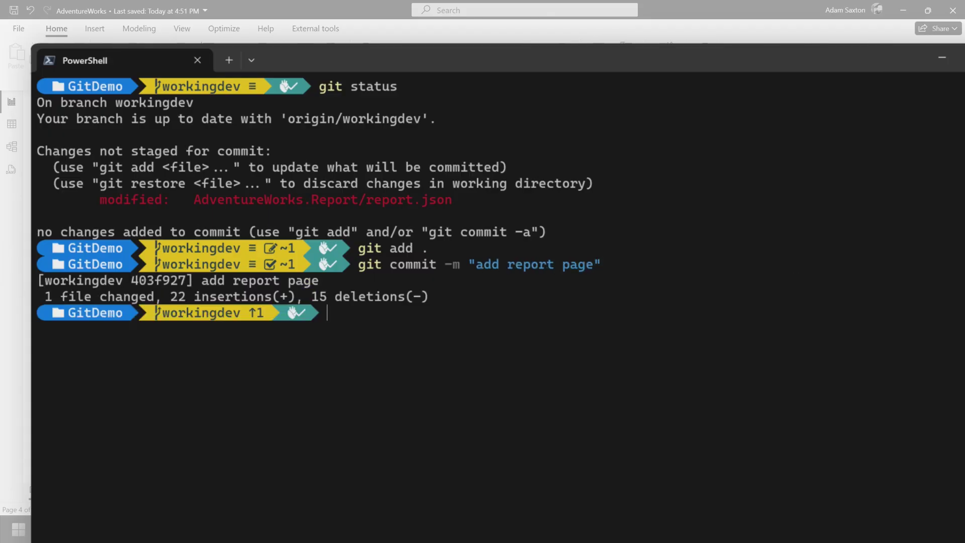
type("git push")
key("Return")
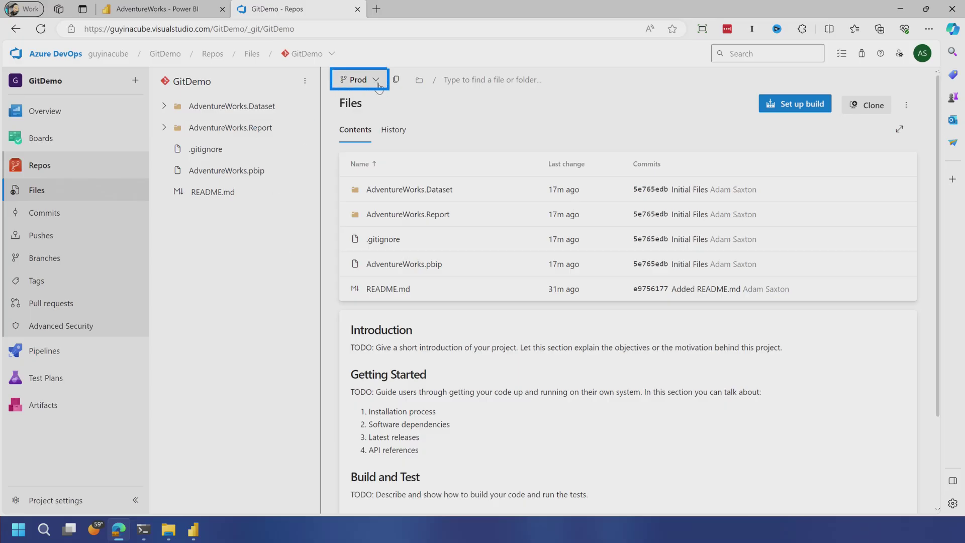
Create and complete a pull request merging workingdev into the Dev branch.
left_click(376, 81)
left_click(394, 244)
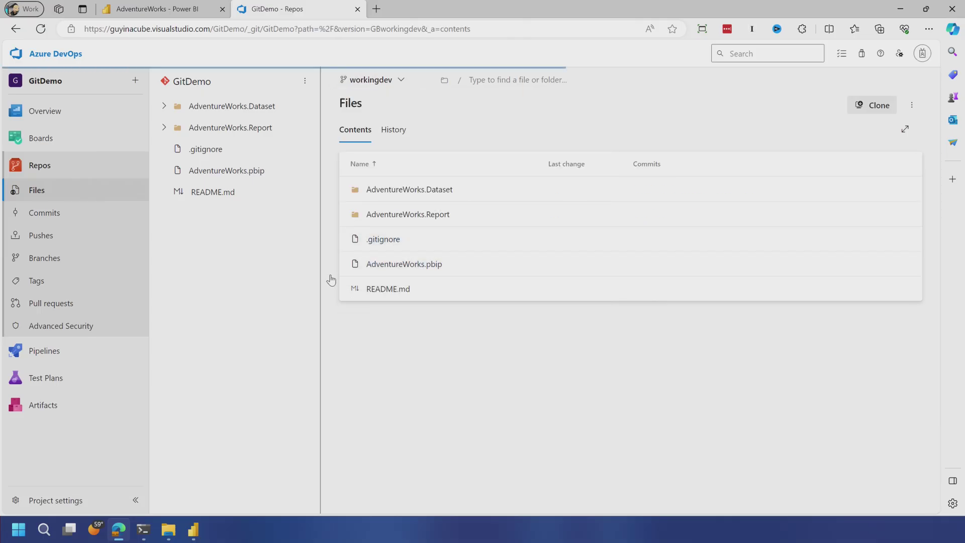
left_click(885, 177)
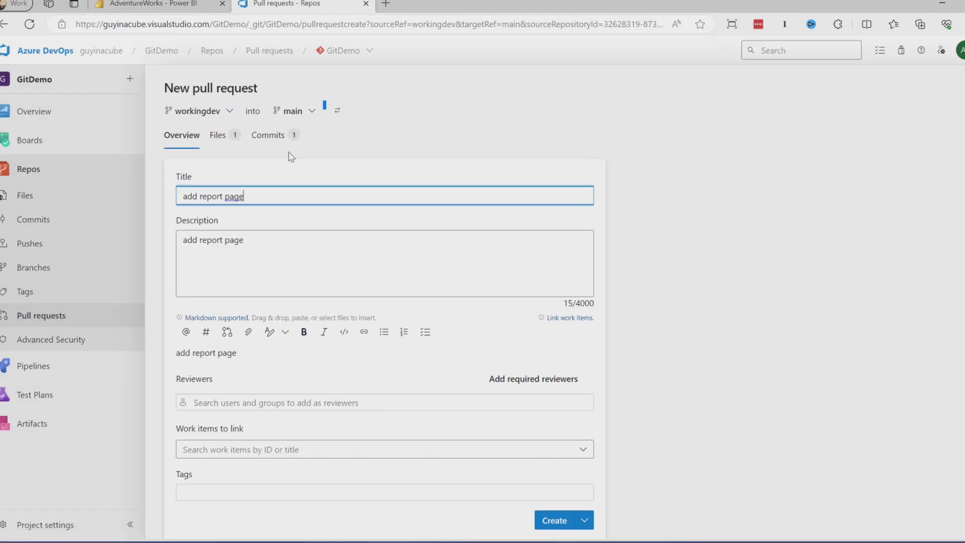
left_click(296, 109)
left_click(374, 221)
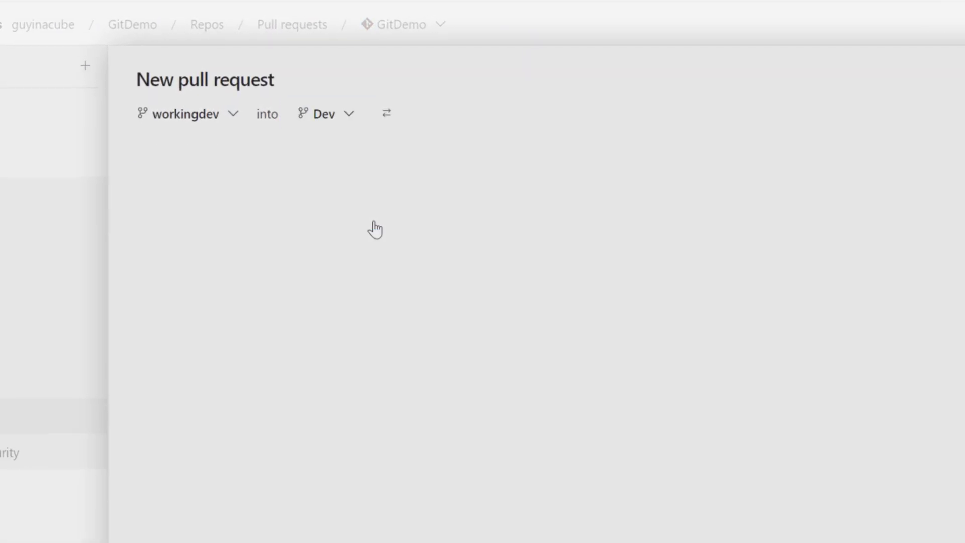
left_click(535, 496)
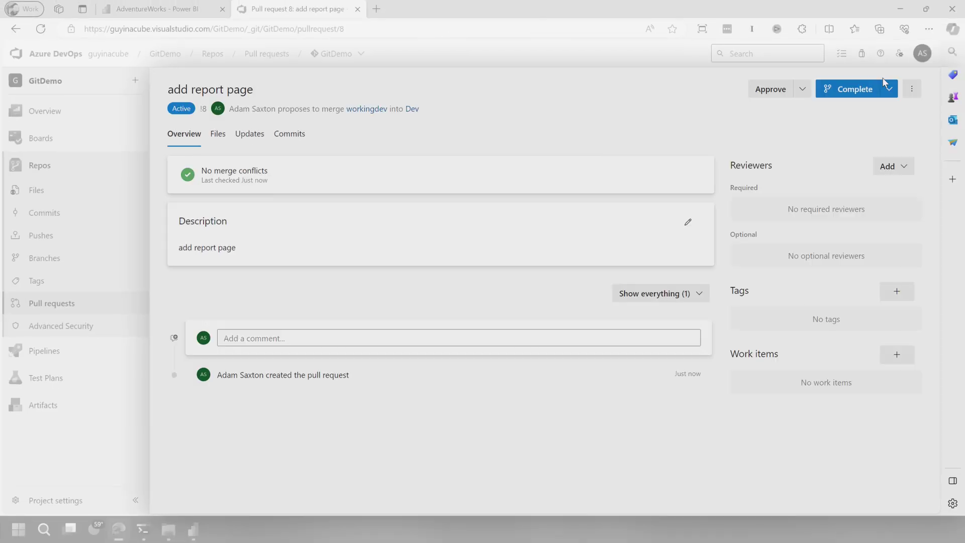
left_click(855, 89)
left_click(870, 486)
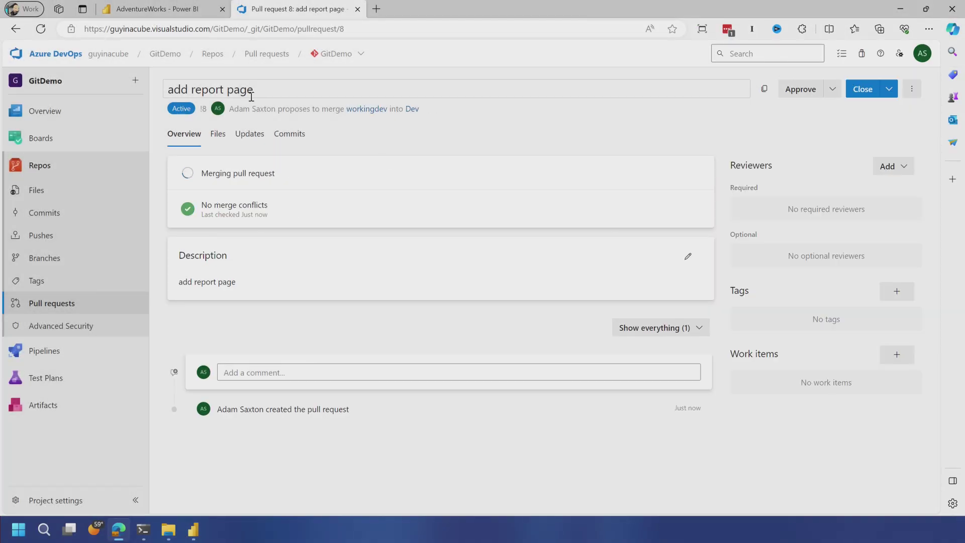
View the repository files on the Dev branch.
left_click(37, 190)
left_click(370, 80)
left_click(358, 186)
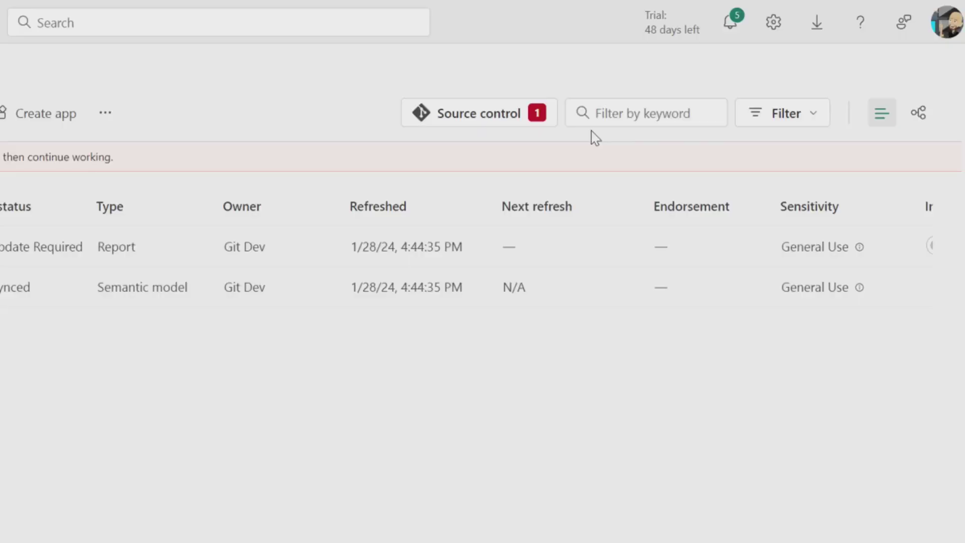
Apply the incoming change with Update all in Source control, then open the AdventureWorks report.
left_click(486, 114)
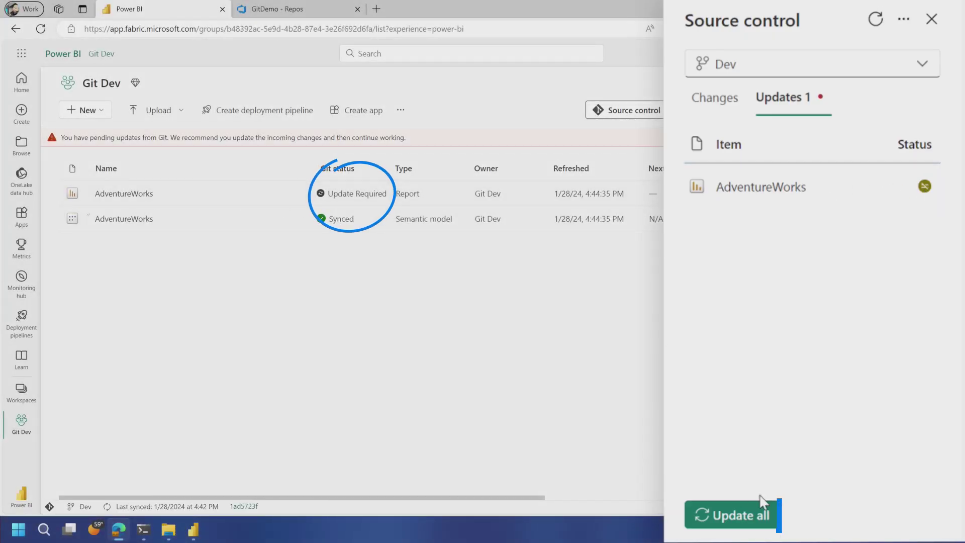
left_click(727, 517)
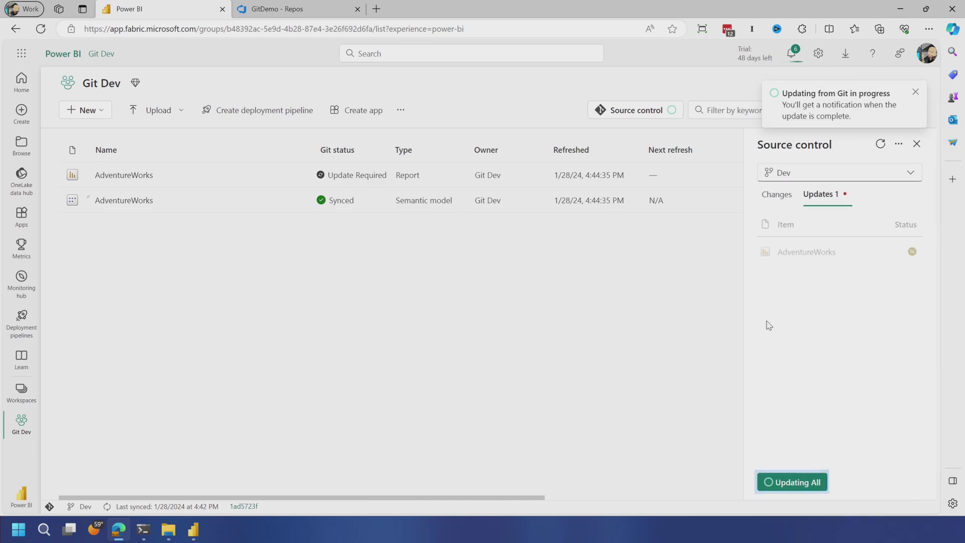
left_click(130, 176)
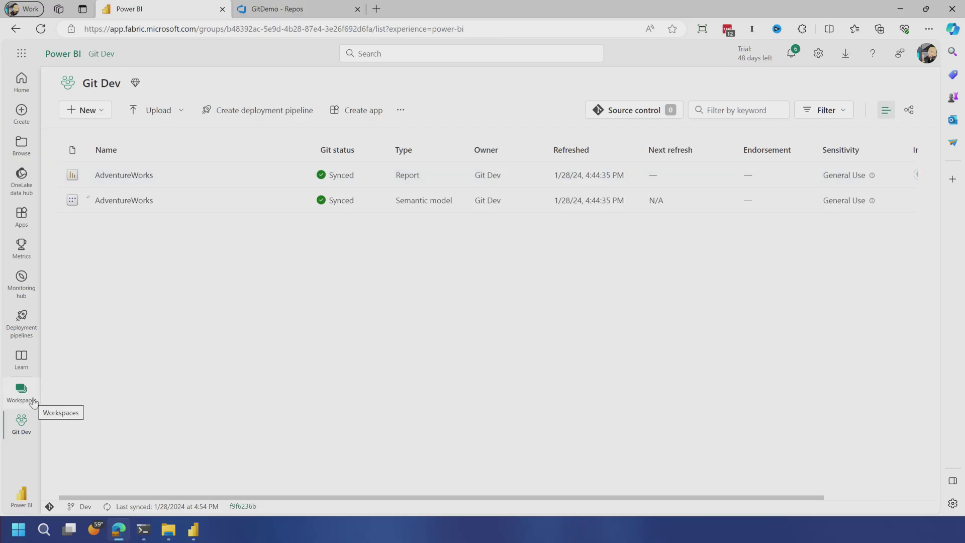
Connect the Git workspace to guyinacube / GitDemo / GitDemo repository on the Prod branch.
left_click(18, 401)
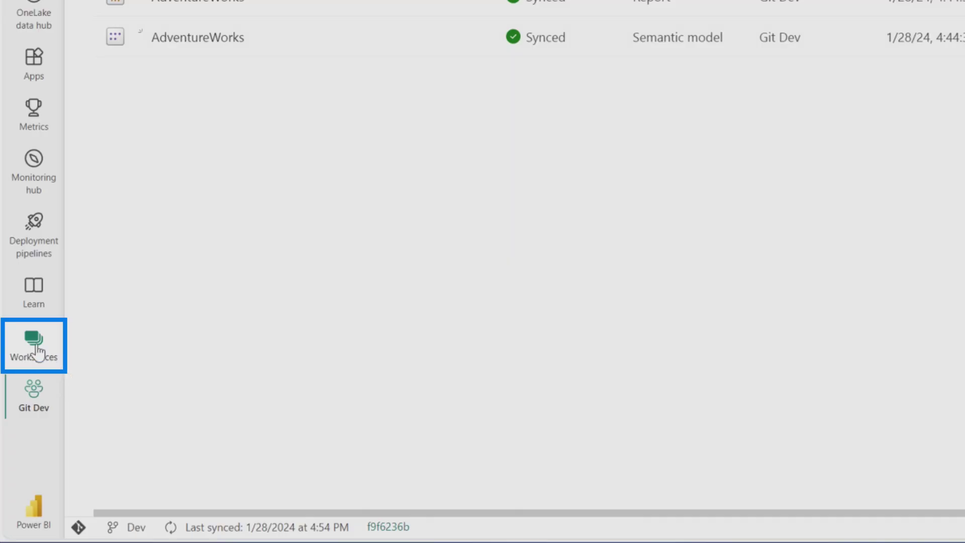
left_click(271, 97)
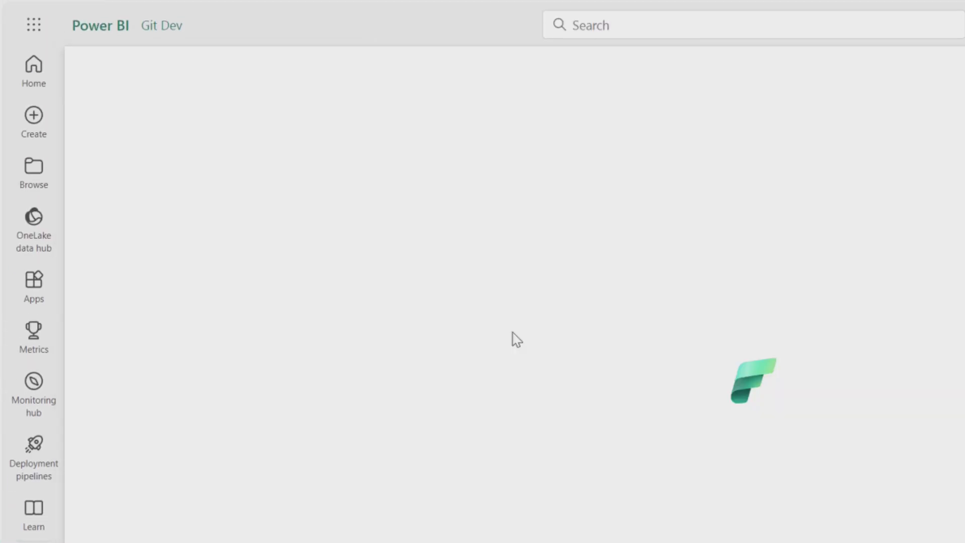
left_click(604, 115)
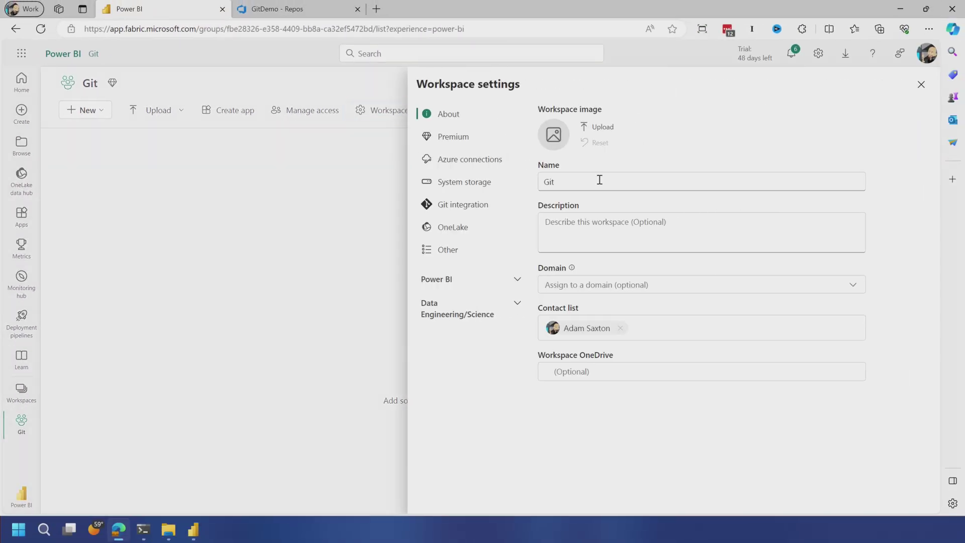
left_click(404, 211)
left_click(476, 236)
left_click(476, 295)
left_click(452, 303)
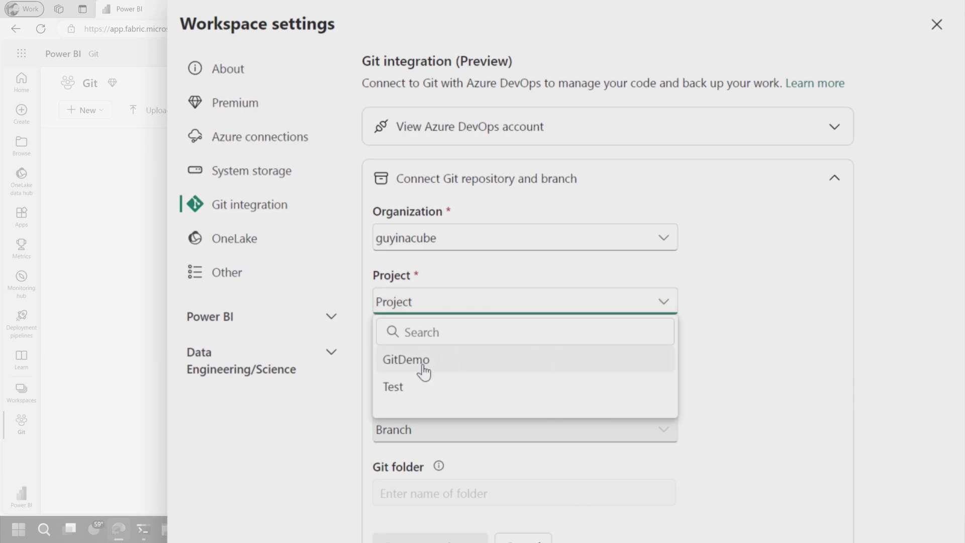
left_click(423, 362)
left_click(486, 366)
left_click(490, 423)
left_click(485, 417)
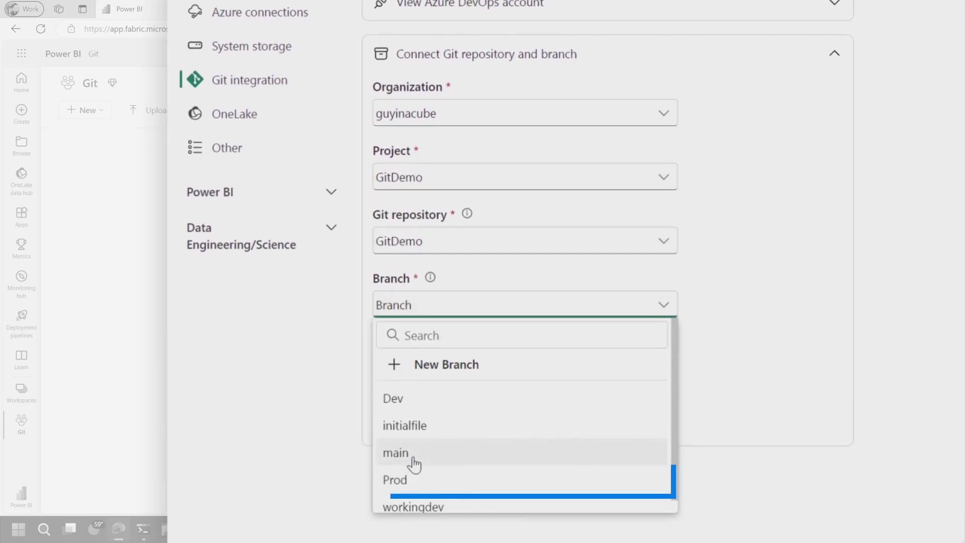
left_click(414, 483)
In the semantic model settings, map the Excel source to AdventureWorks and the web source to Geography.
left_click(443, 422)
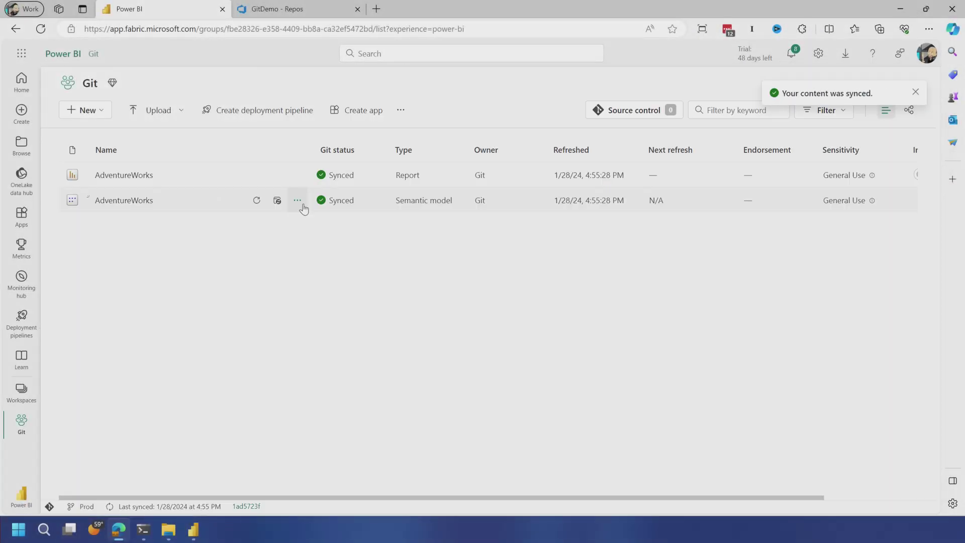
left_click(298, 201)
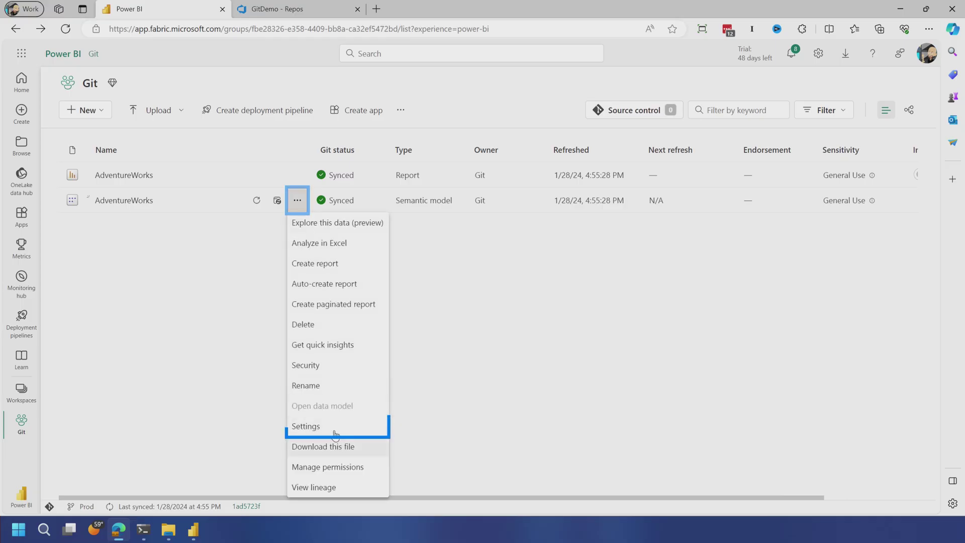
left_click(302, 428)
scroll(360, 373, "down", 5)
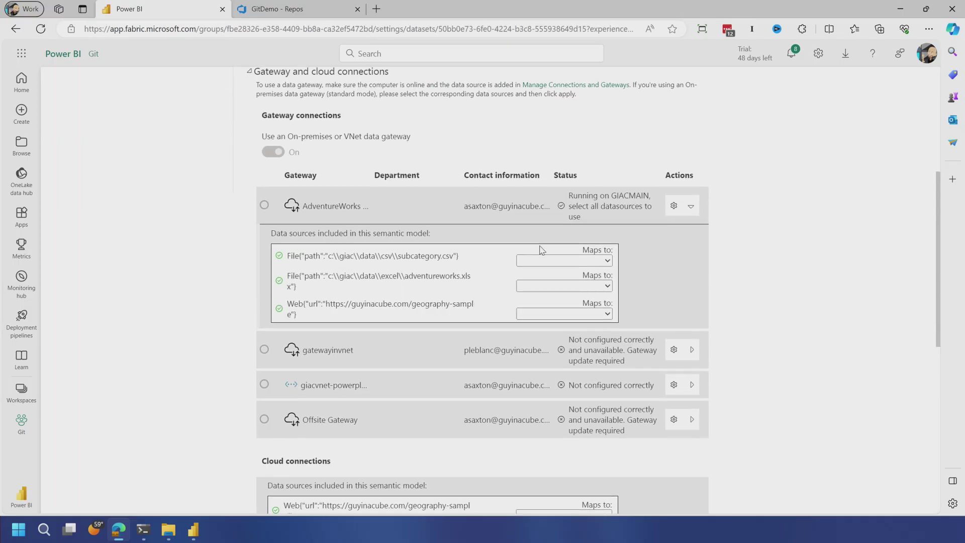
left_click(564, 286)
left_click(548, 300)
left_click(563, 314)
left_click(553, 322)
scroll(401, 286, "down", 4)
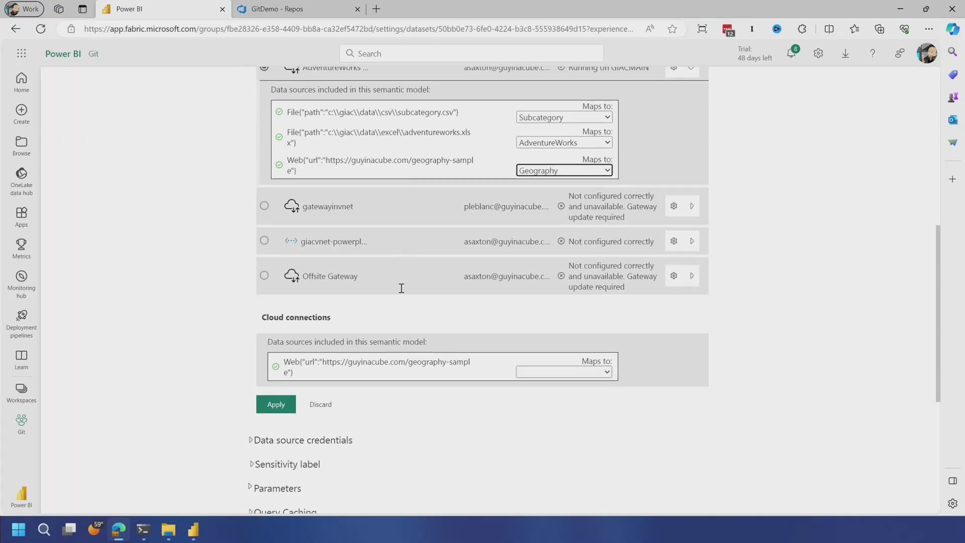
left_click(276, 337)
Refresh the AdventureWorks semantic model and open the AdventureWorks report.
left_click(21, 422)
left_click(256, 199)
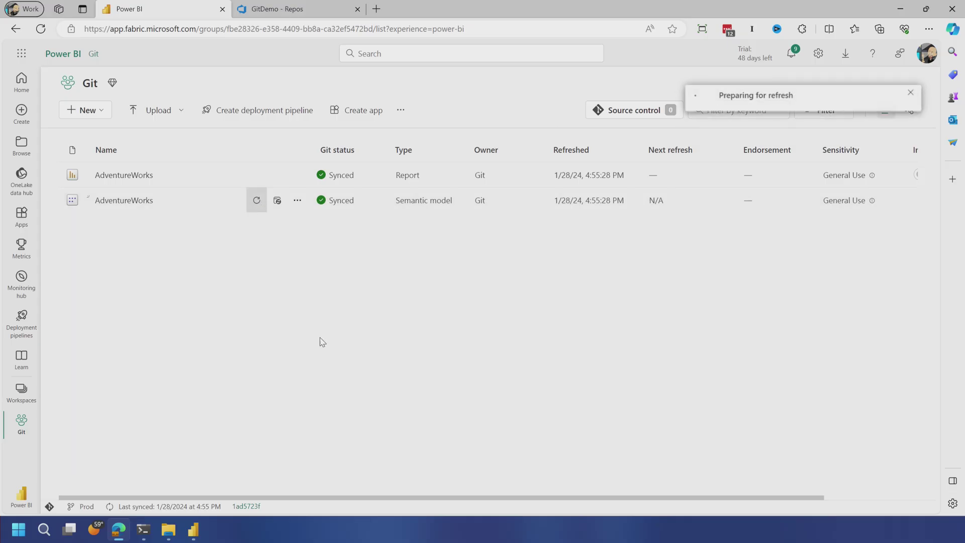
left_click(151, 180)
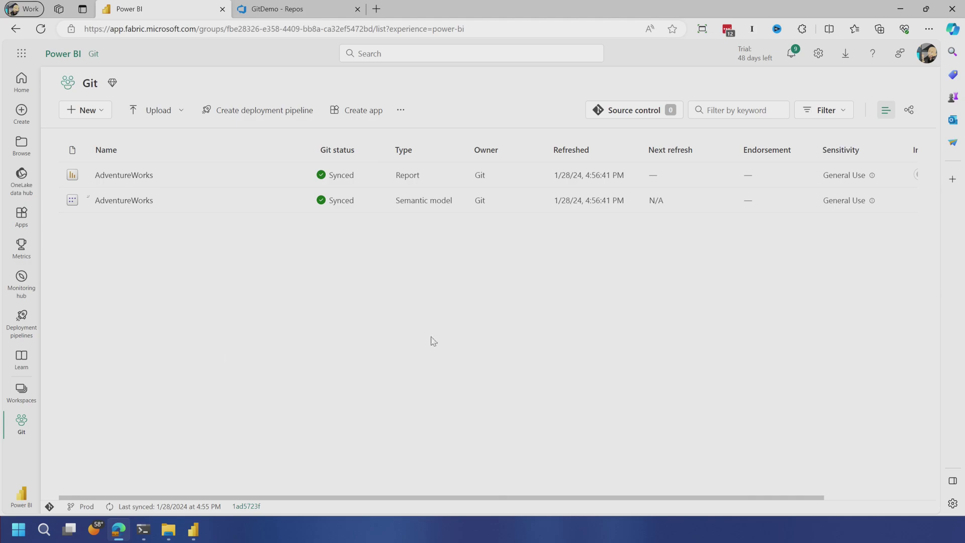
Create a pull request from Dev to Prod titled with a fist emoji and 'new page to prod'.
left_click(314, 11)
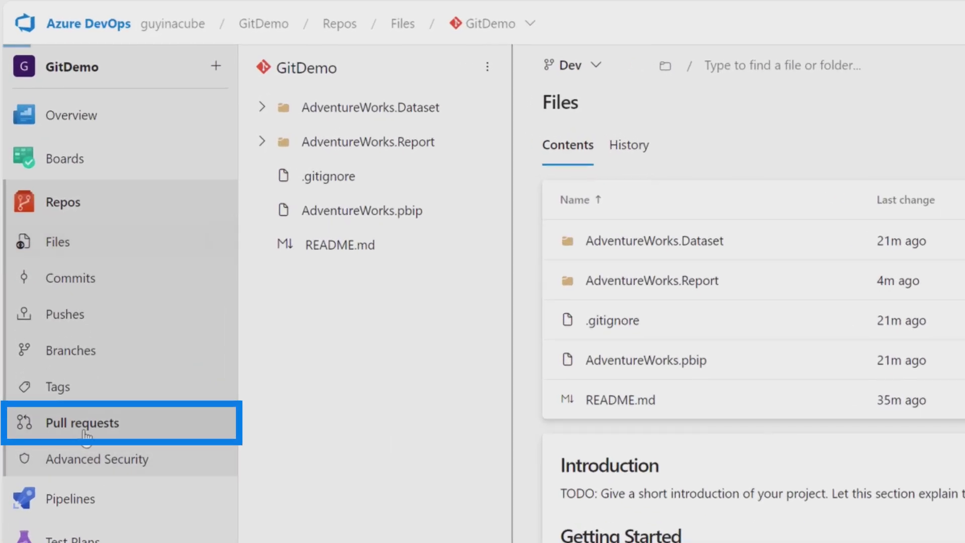
left_click(84, 432)
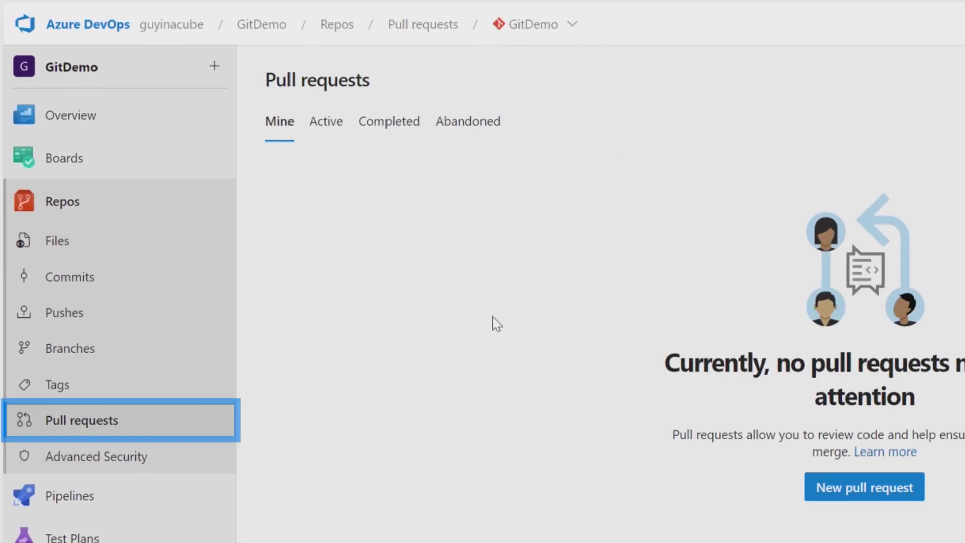
left_click(805, 93)
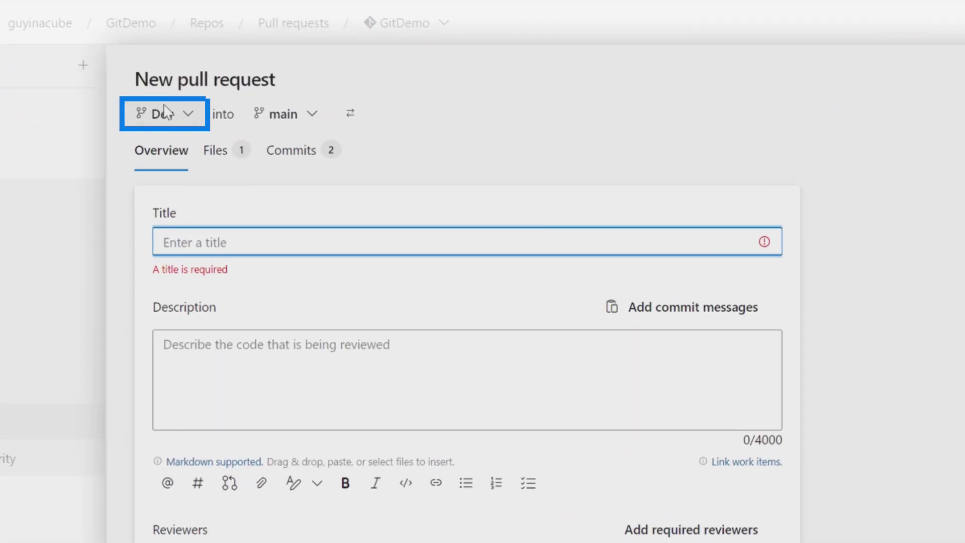
left_click(294, 118)
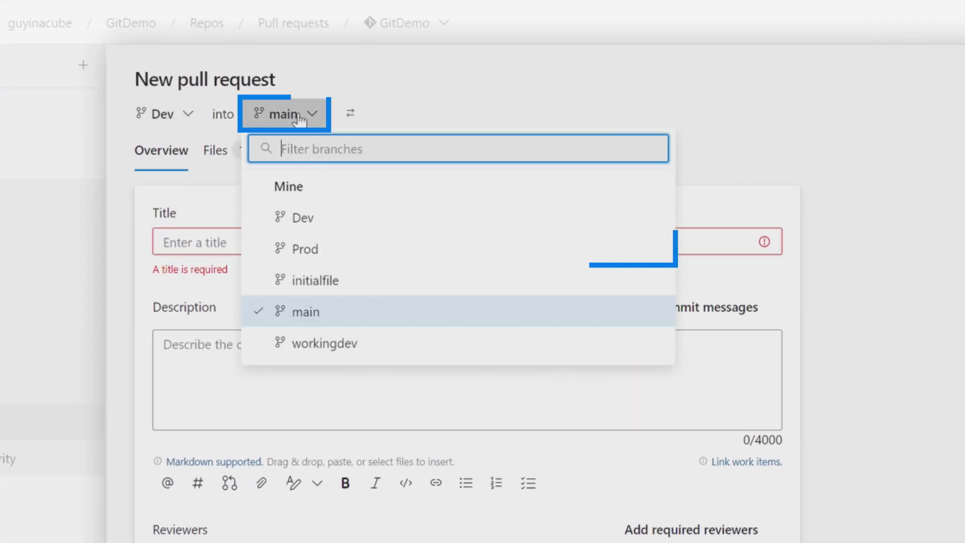
left_click(337, 254)
left_click(326, 244)
key("super+period")
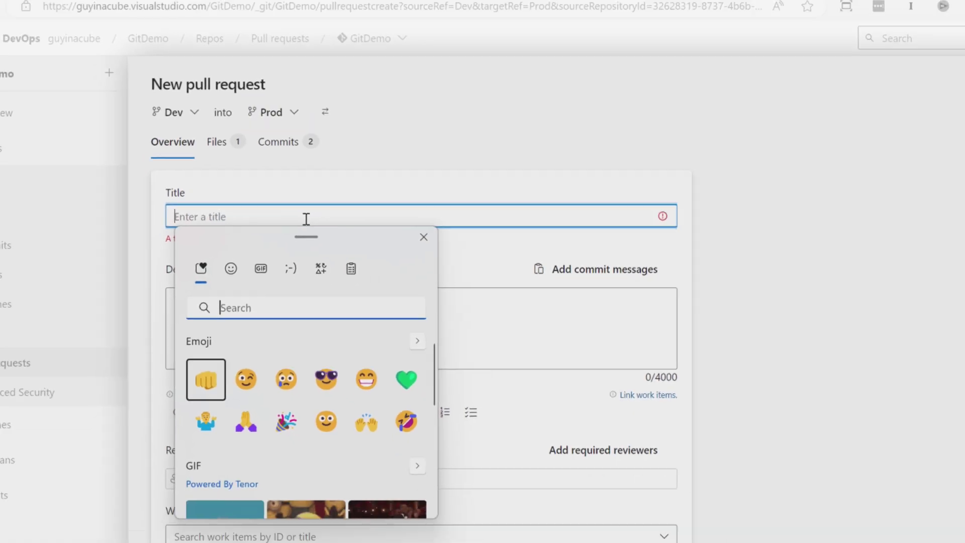
key("Return")
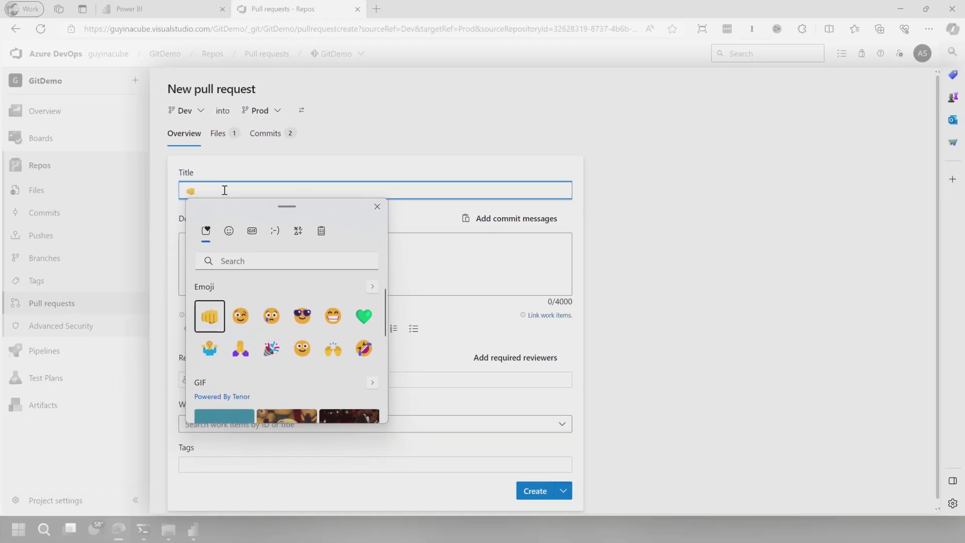
type("new page to prod")
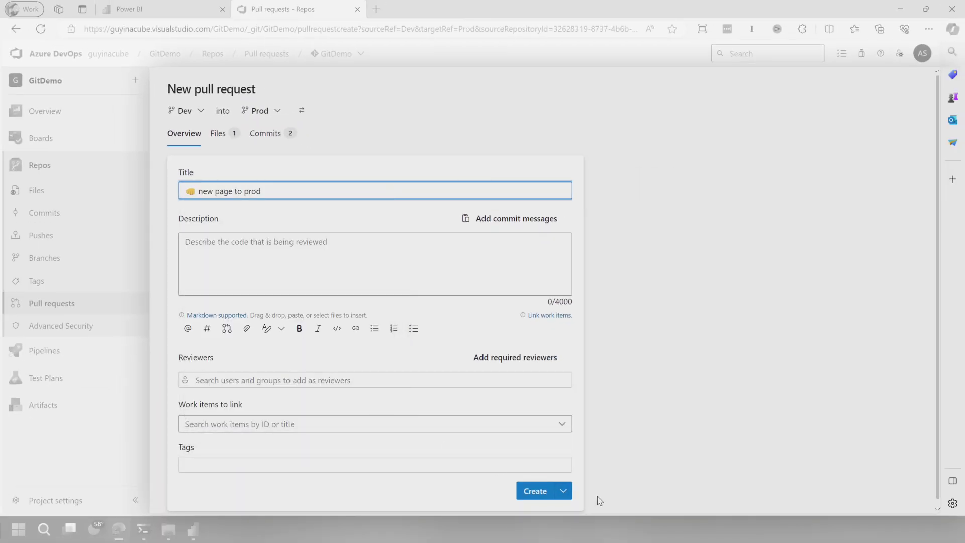
left_click(535, 490)
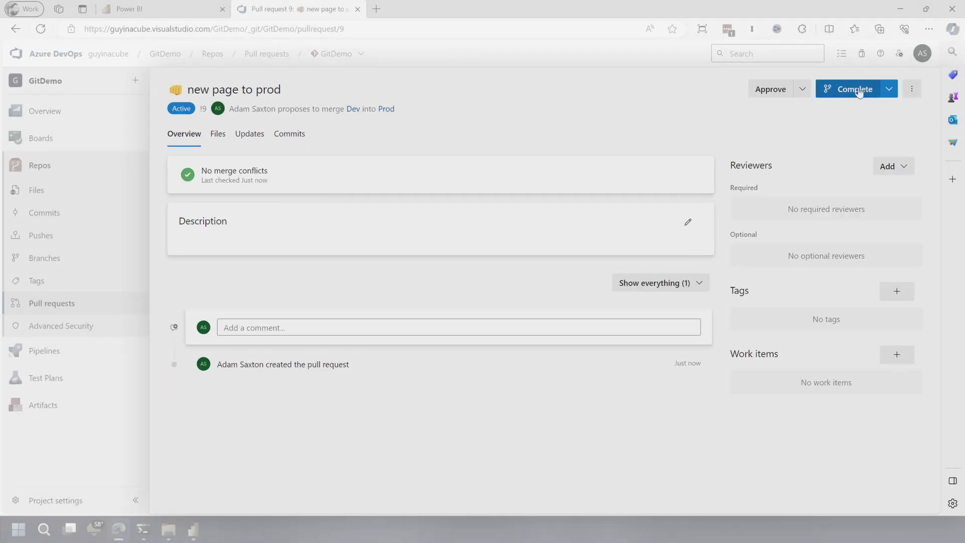
Complete the pull request to merge Dev into Prod.
left_click(862, 89)
left_click(890, 490)
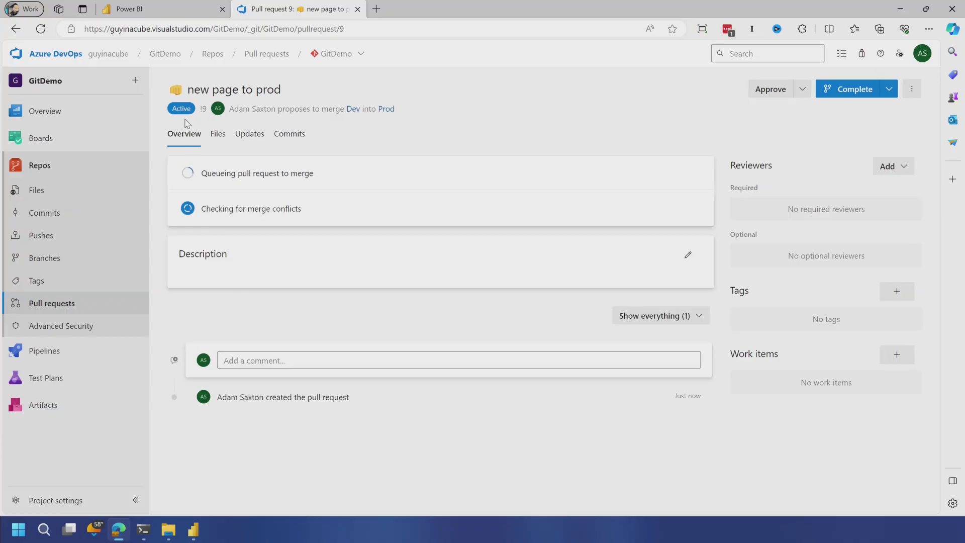
left_click(183, 17)
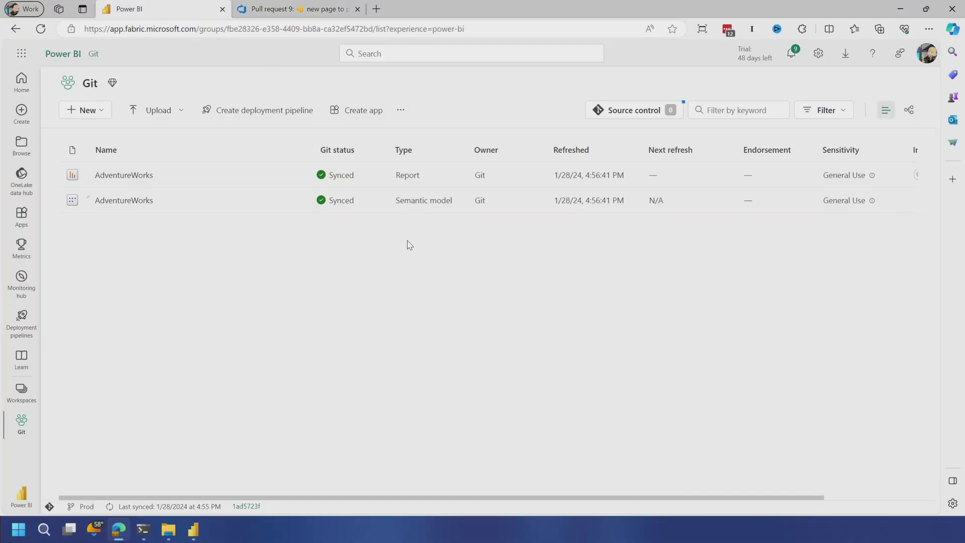
Apply all incoming source-control updates and open the AdventureWorks report.
left_click(631, 114)
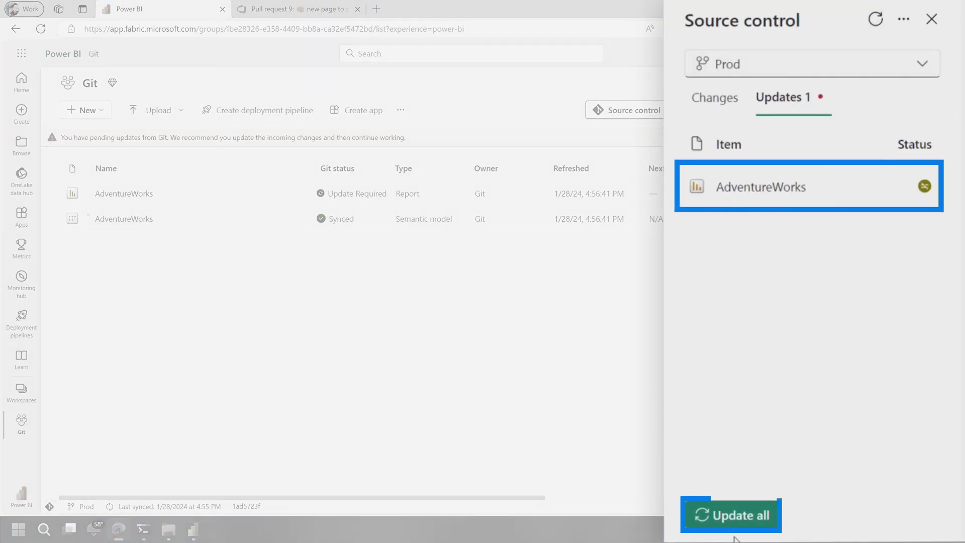
left_click(733, 518)
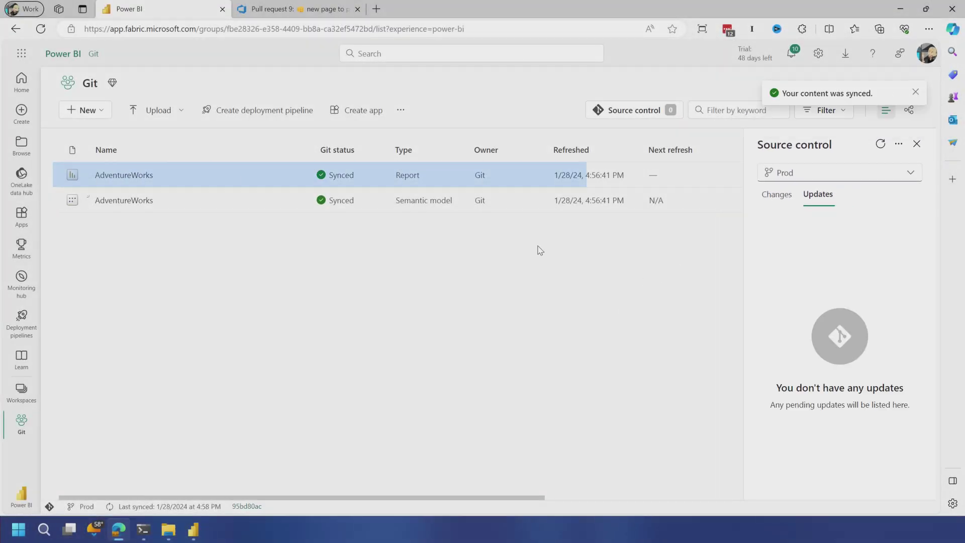
left_click(125, 176)
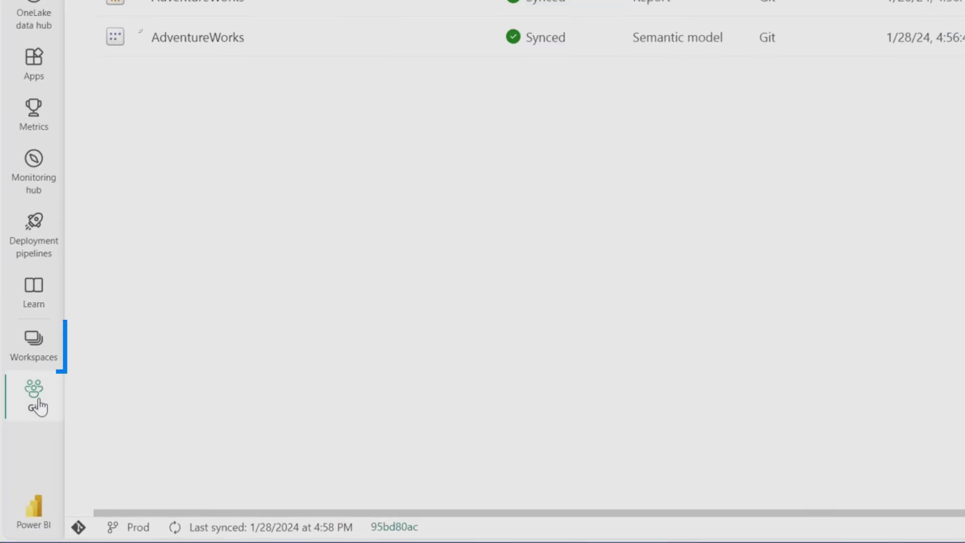
Open the AdventureWorks report in the Git Dev workspace.
left_click(34, 344)
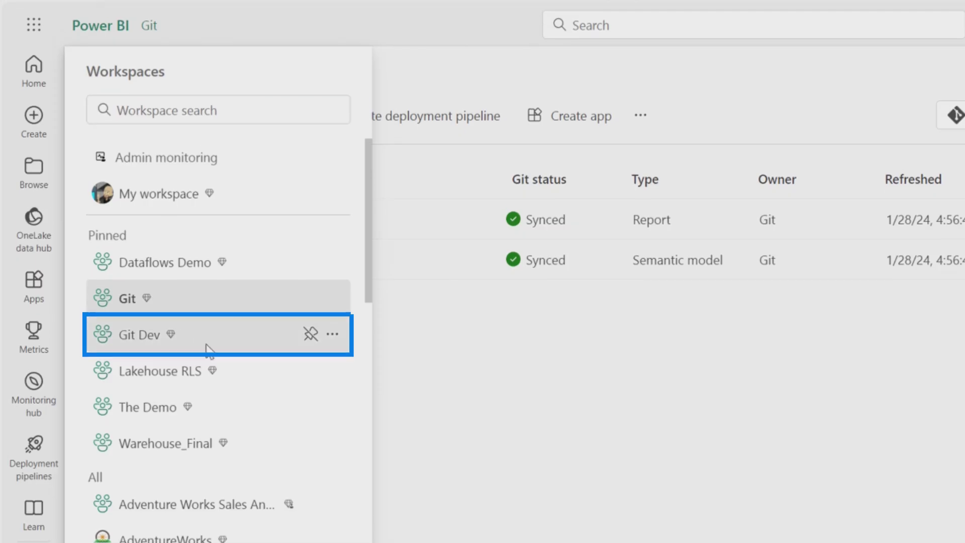
left_click(203, 121)
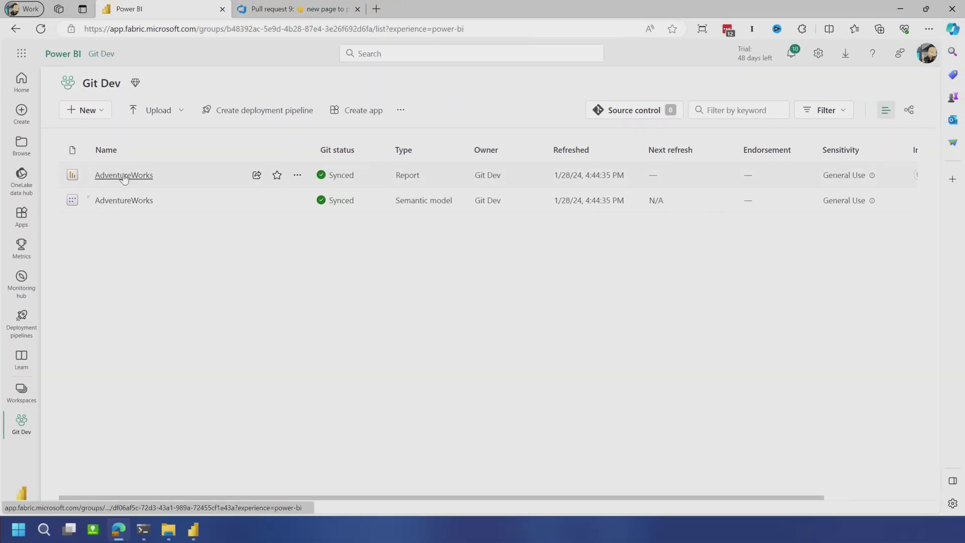
left_click(123, 175)
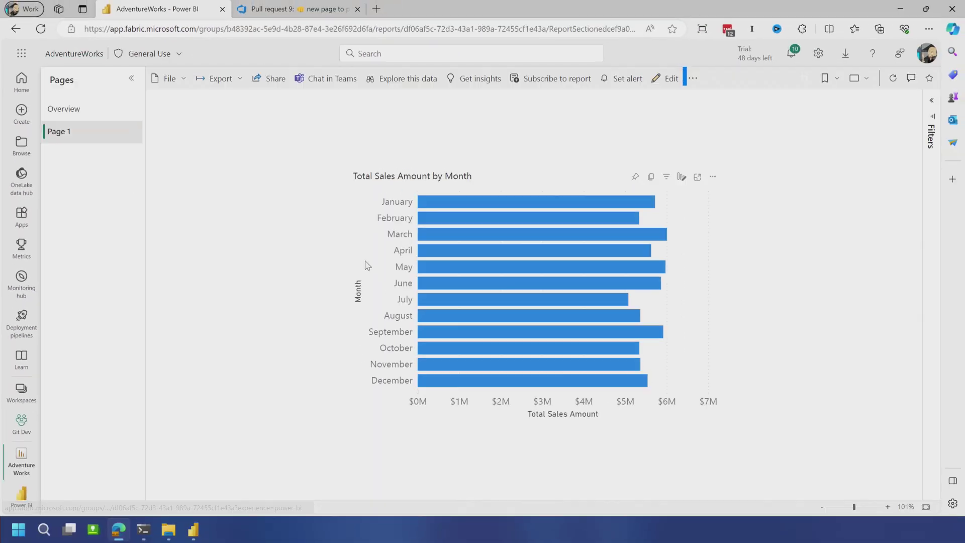
Delete the Page 1 tab from the report and save it.
left_click(671, 79)
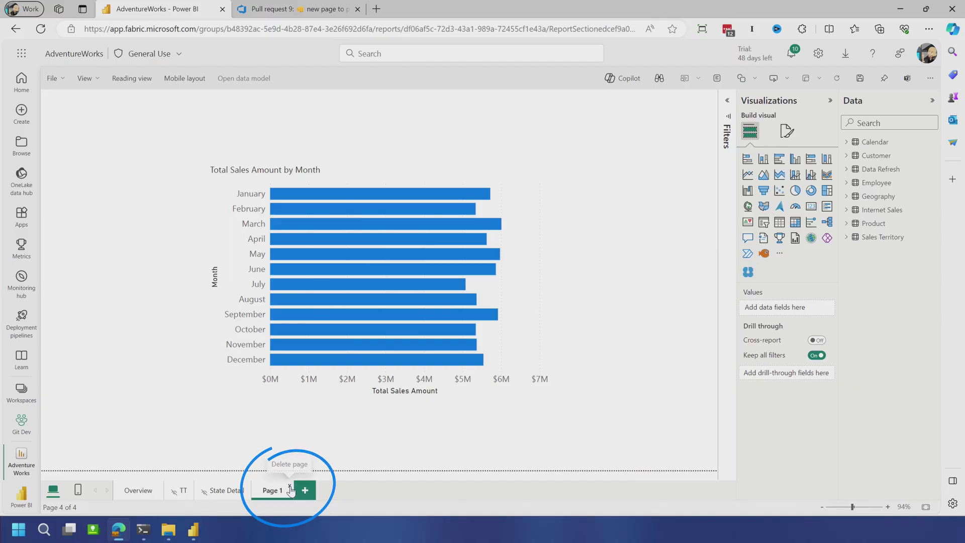
left_click(290, 487)
left_click(601, 304)
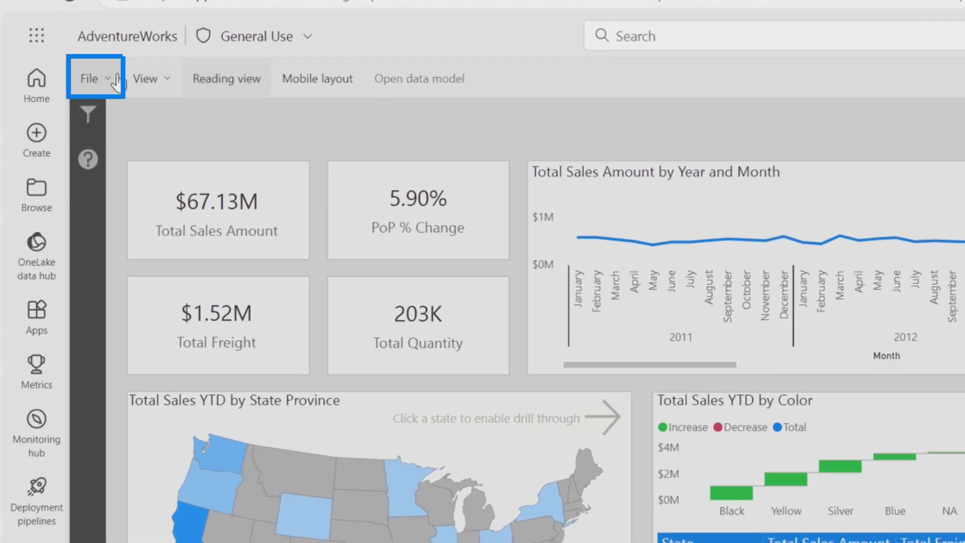
left_click(53, 78)
left_click(157, 146)
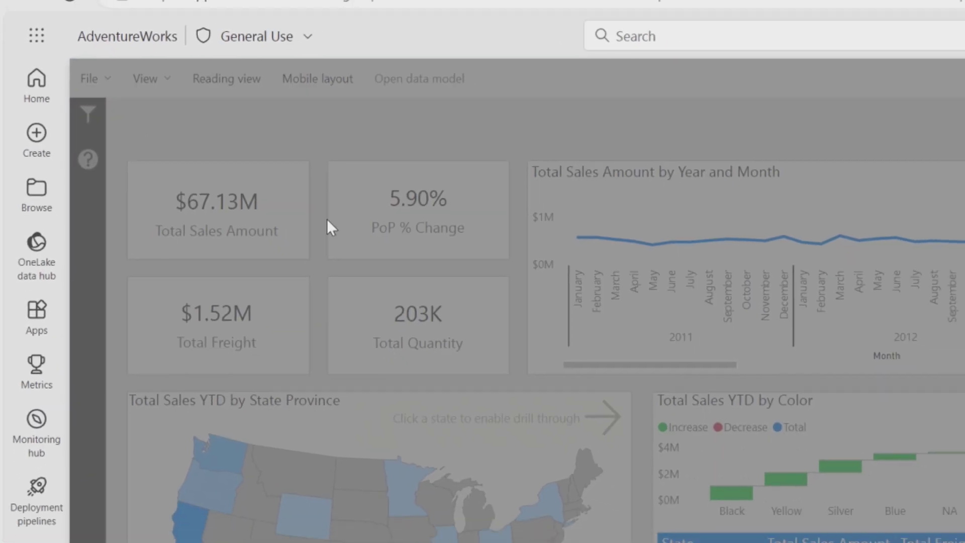
left_click(25, 433)
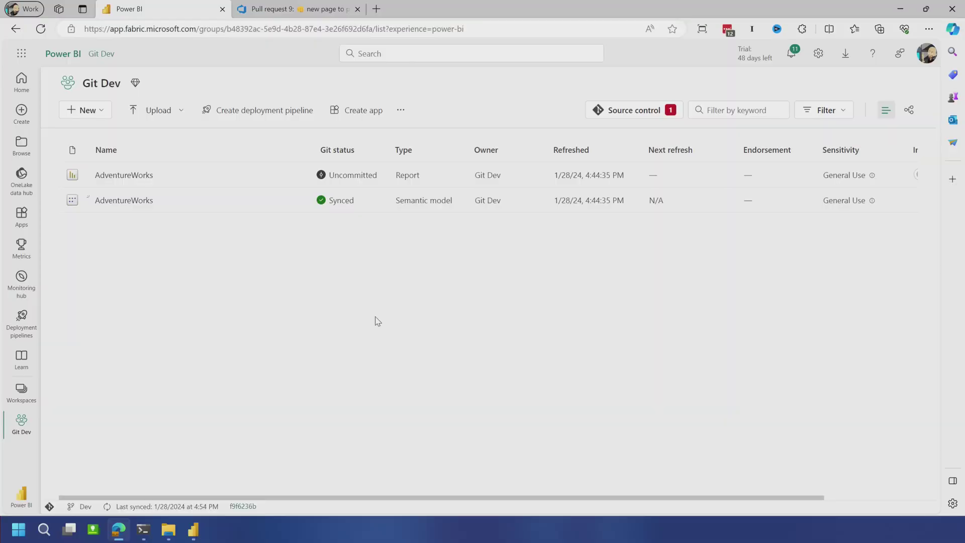
Commit the page removal to the Dev branch with the message 'Remove Page'.
left_click(647, 119)
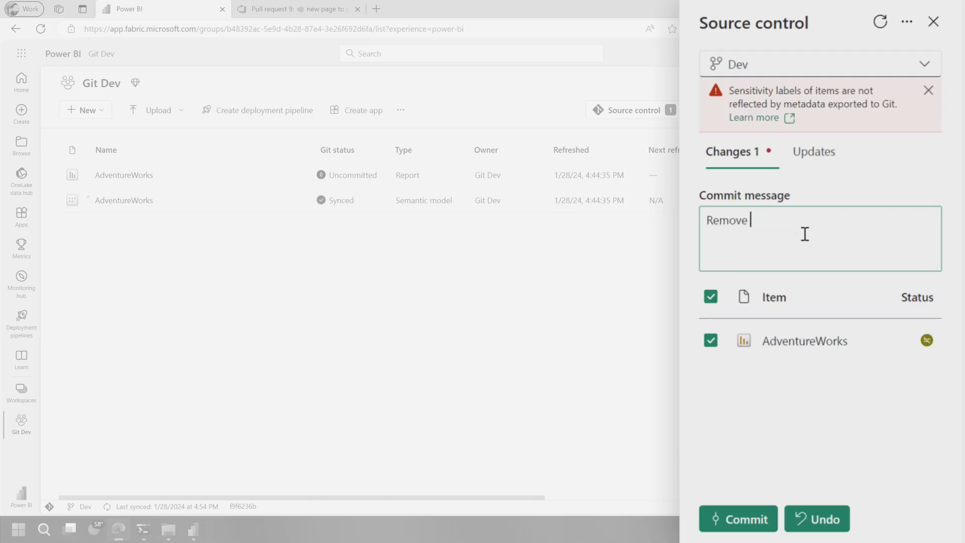
left_click(739, 519)
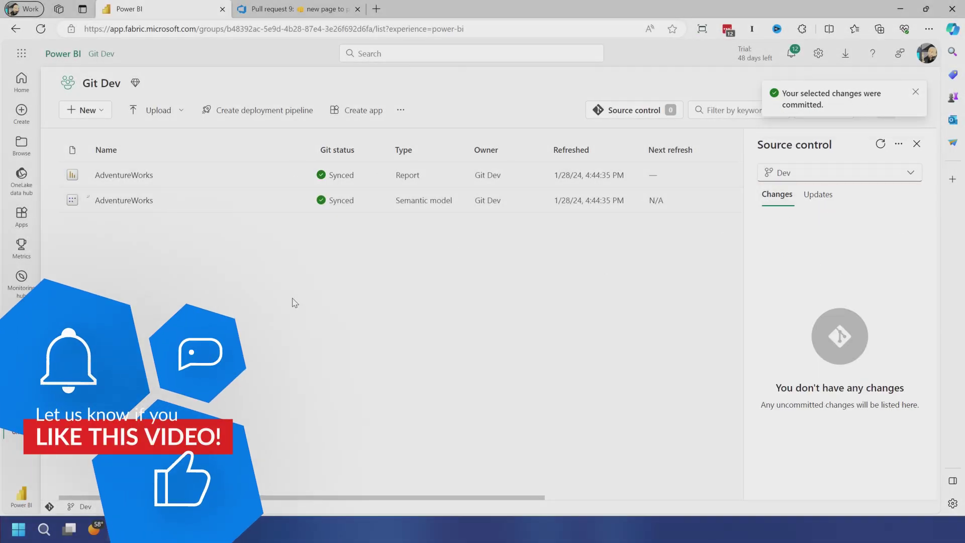
left_click(292, 11)
Create a 'Remove Page' pull request from Dev into Prod, adding a fist emoji to the title.
left_click(69, 299)
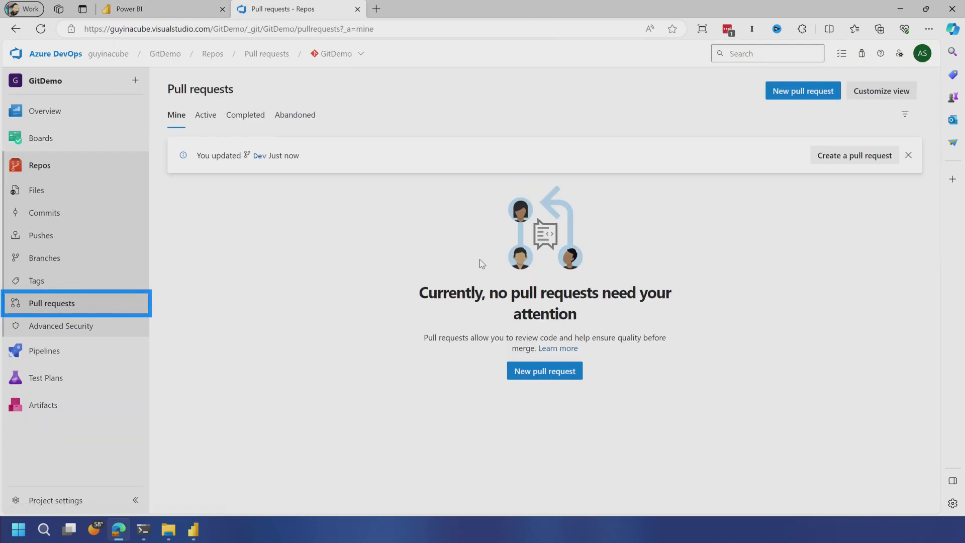
left_click(805, 92)
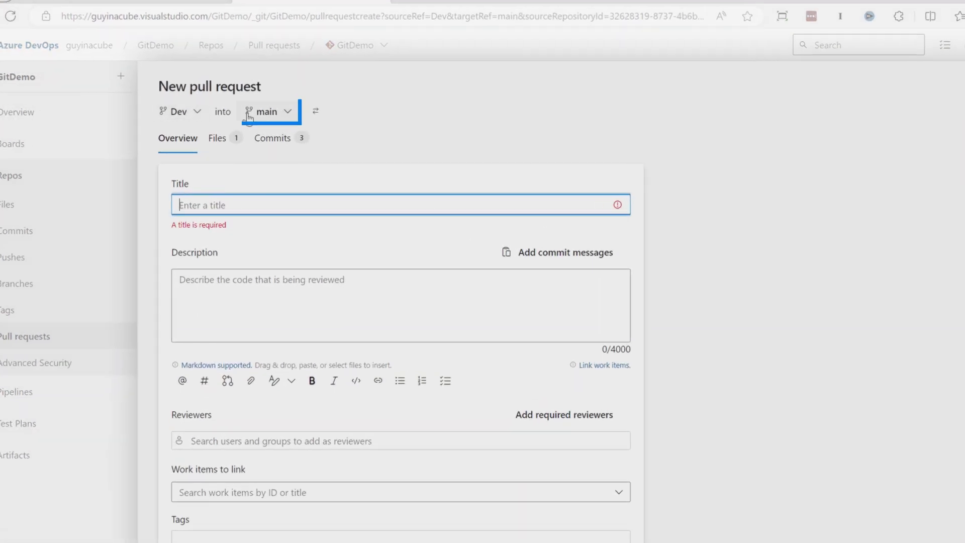
left_click(286, 112)
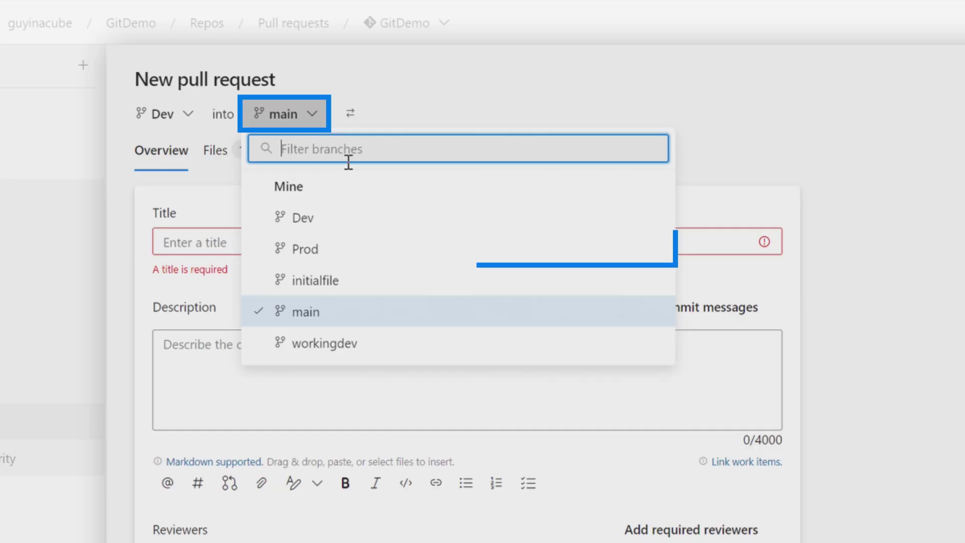
left_click(330, 259)
key("super+period")
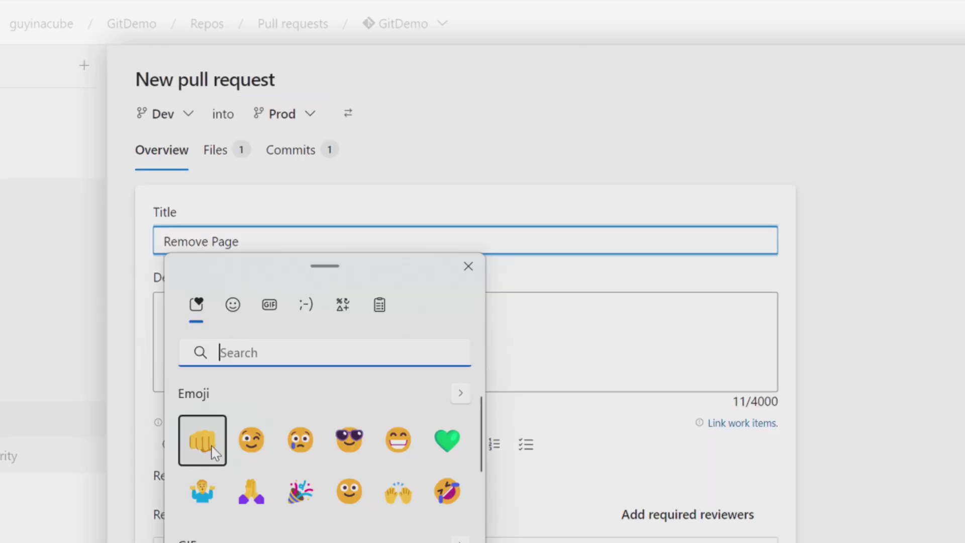
key("Return")
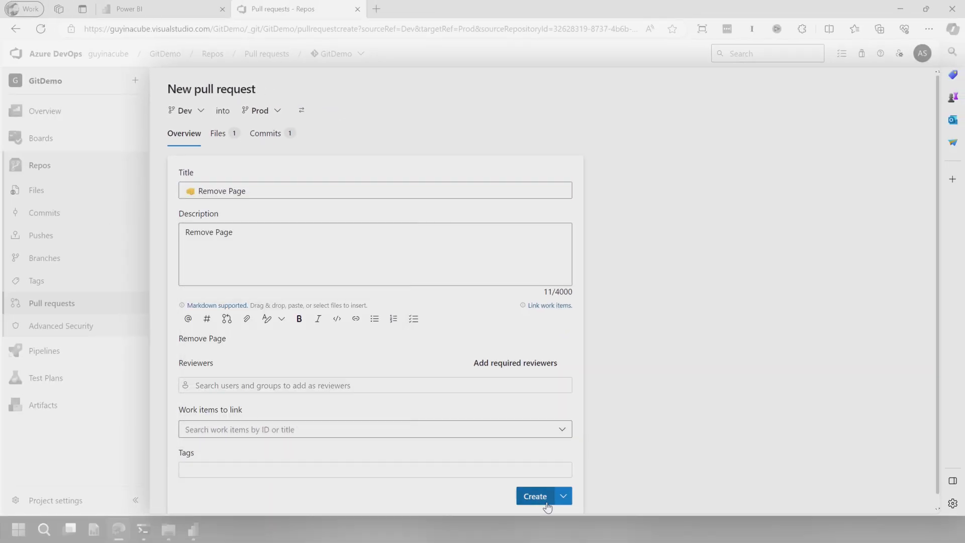
left_click(536, 497)
Complete the pull request, merging Dev into Prod.
left_click(860, 89)
left_click(885, 489)
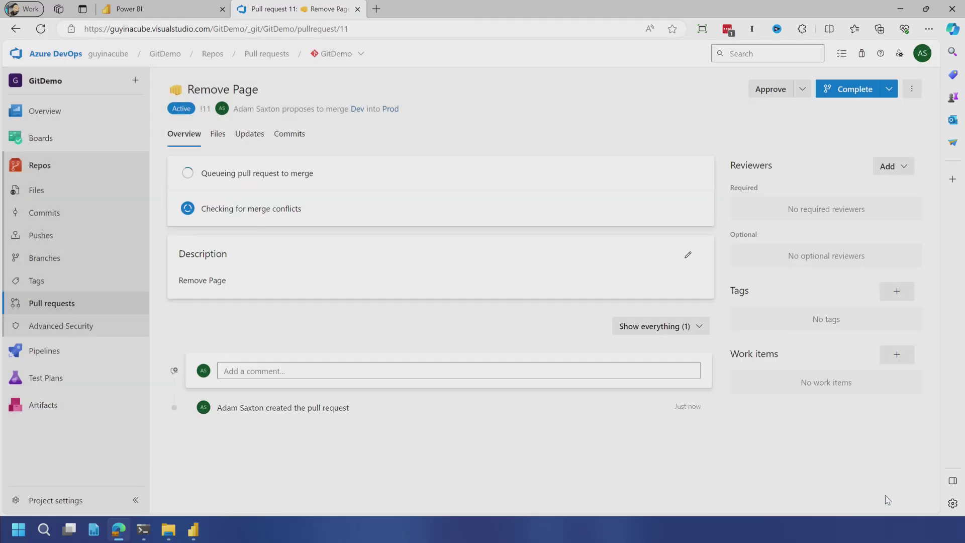
left_click(149, 10)
Switch to the Git workspace, pull the Remove Page update, and open the AdventureWorks report.
left_click(21, 392)
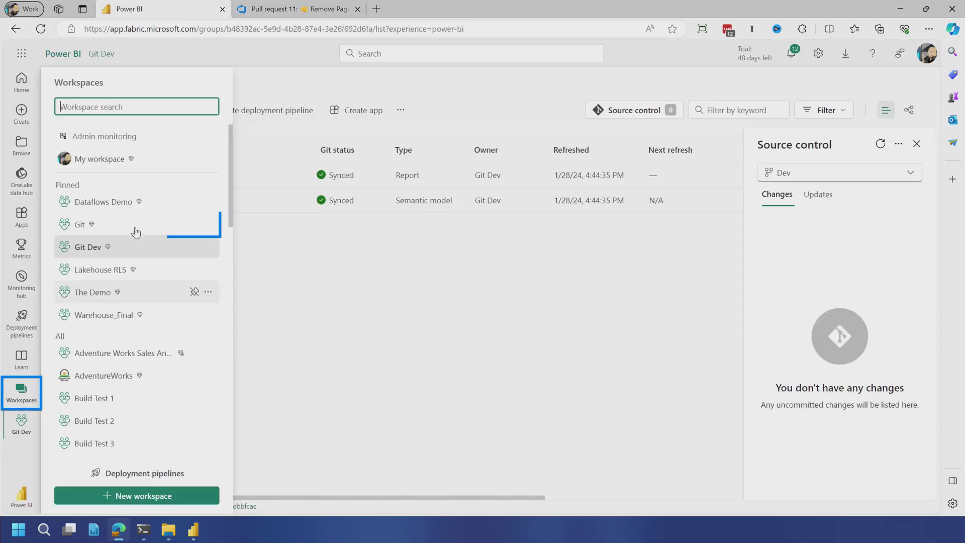
left_click(83, 223)
left_click(635, 110)
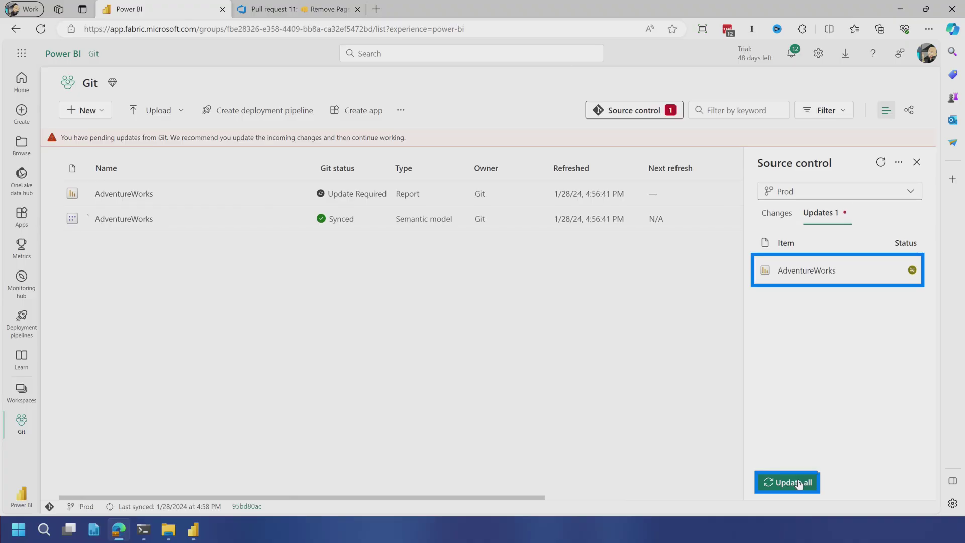
left_click(799, 484)
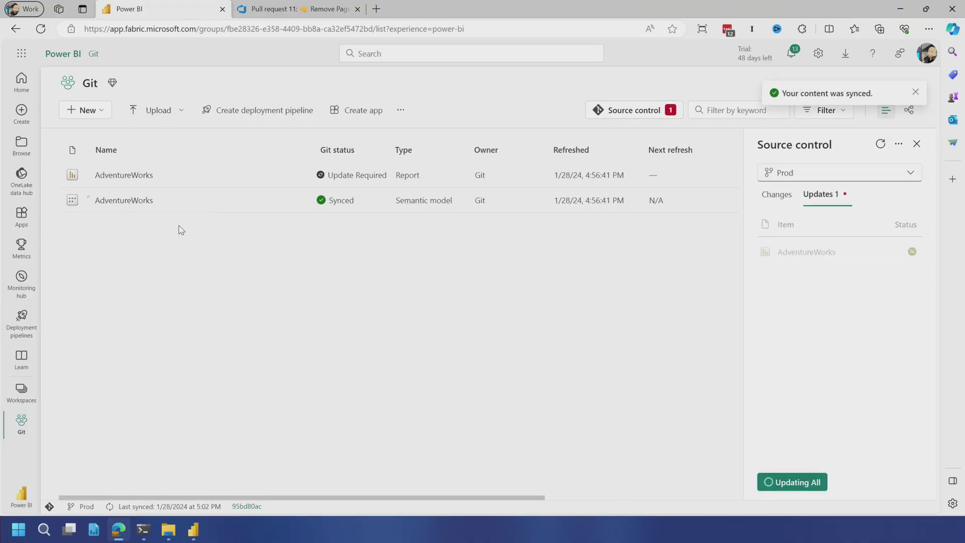
left_click(126, 175)
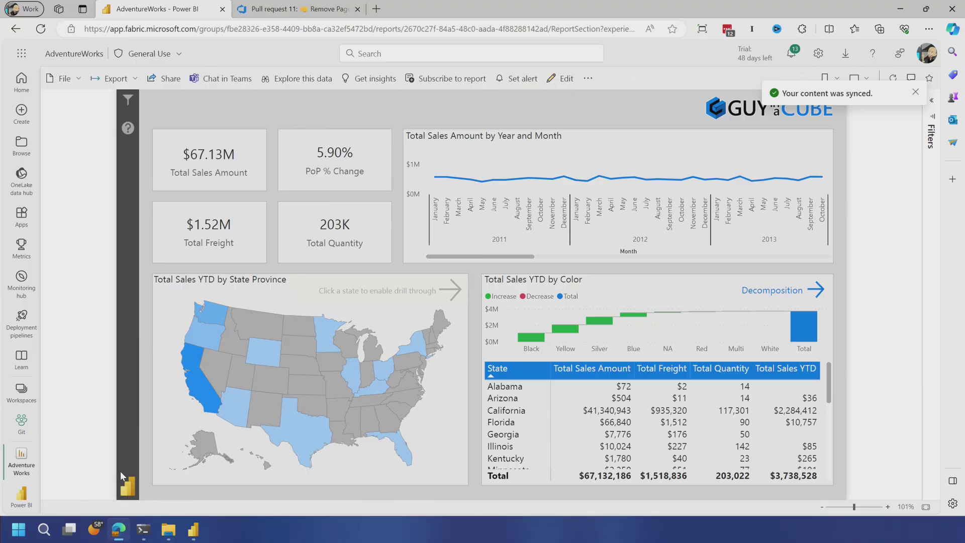